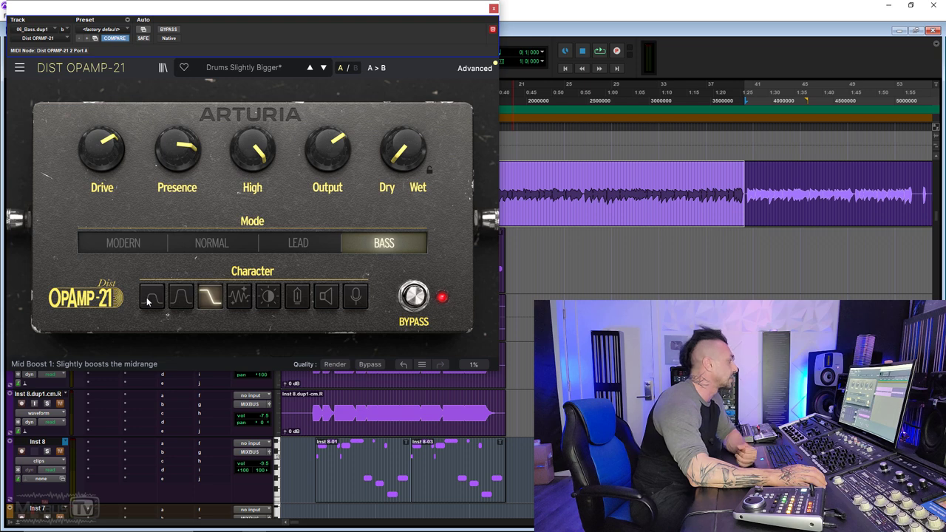
Step: Turn on all remaining Character switches, including Mid Boost 1 and 2, Clean Amp, Bright Switch, Speaker Edge and Close Miking
click(151, 299)
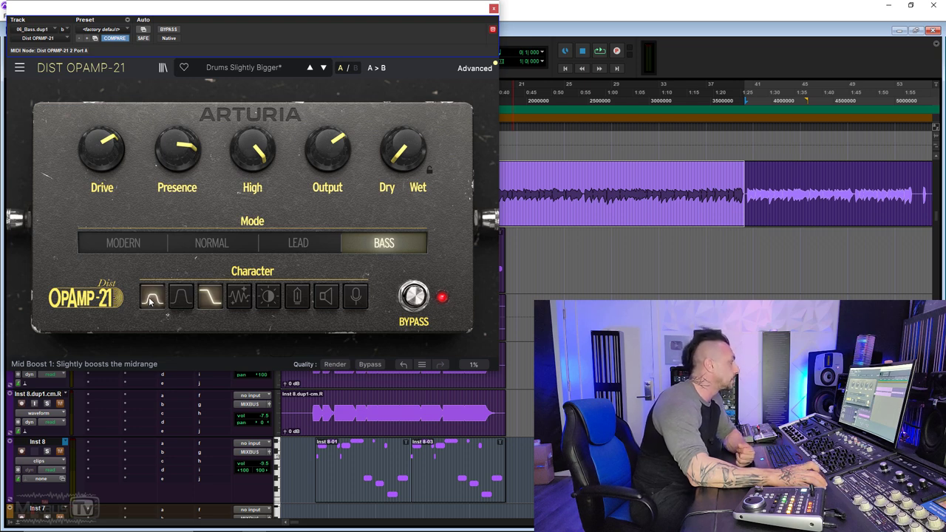
click(179, 297)
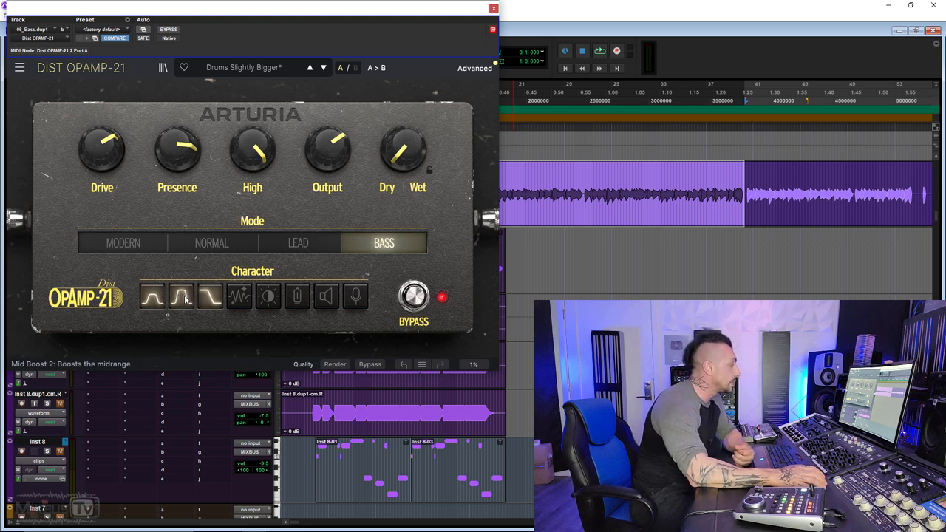
click(240, 298)
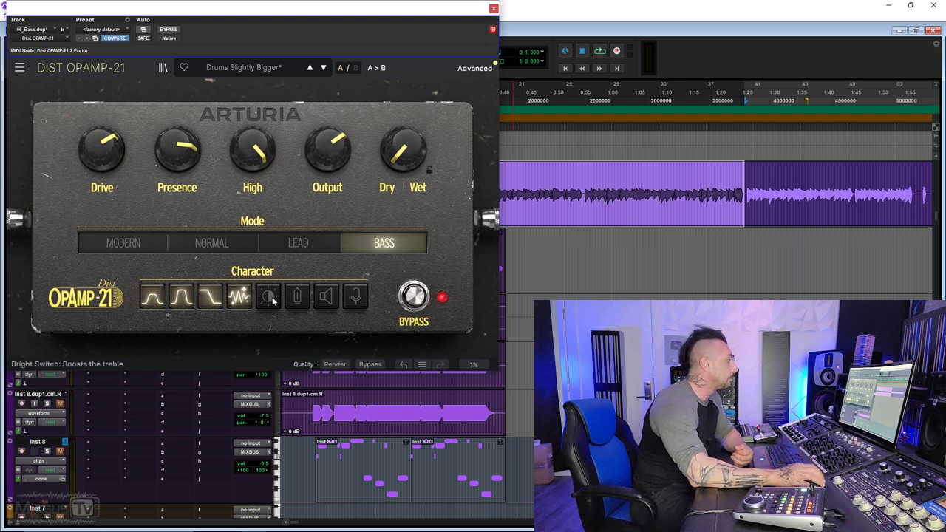
click(271, 299)
click(299, 297)
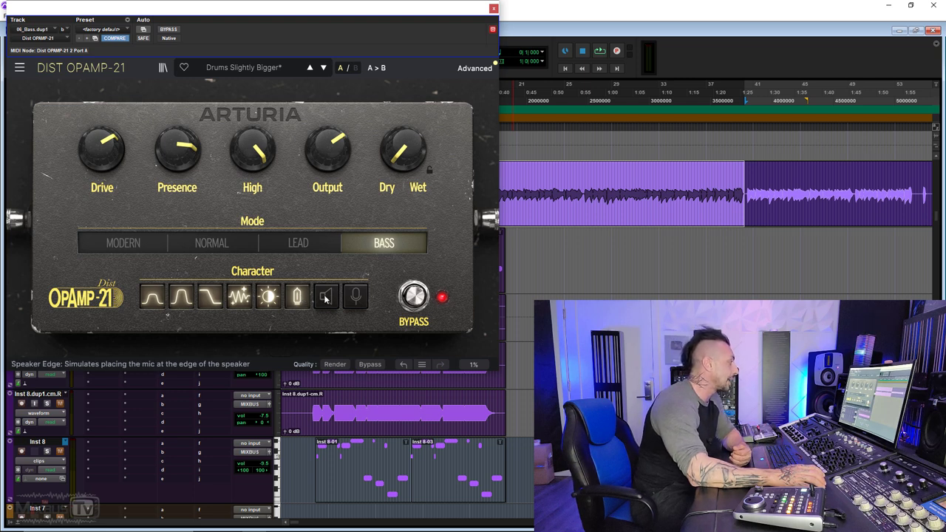
click(326, 298)
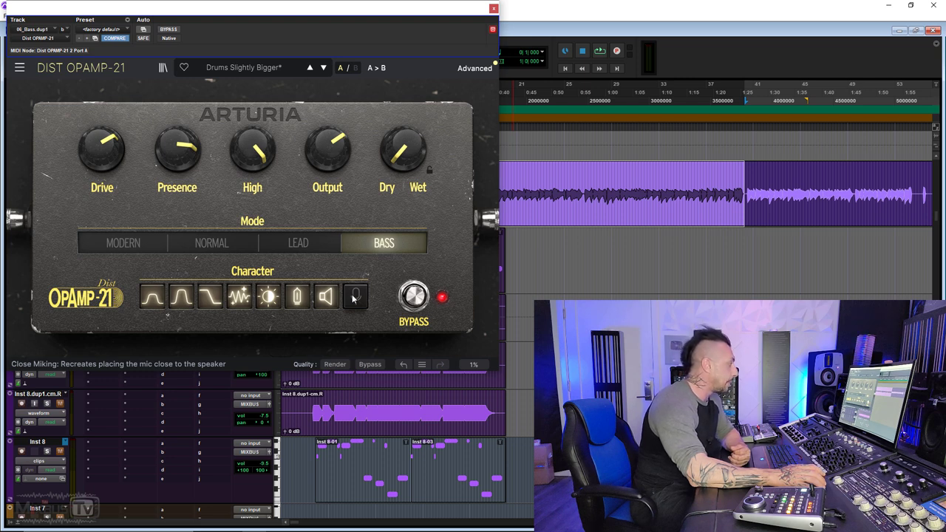
click(353, 298)
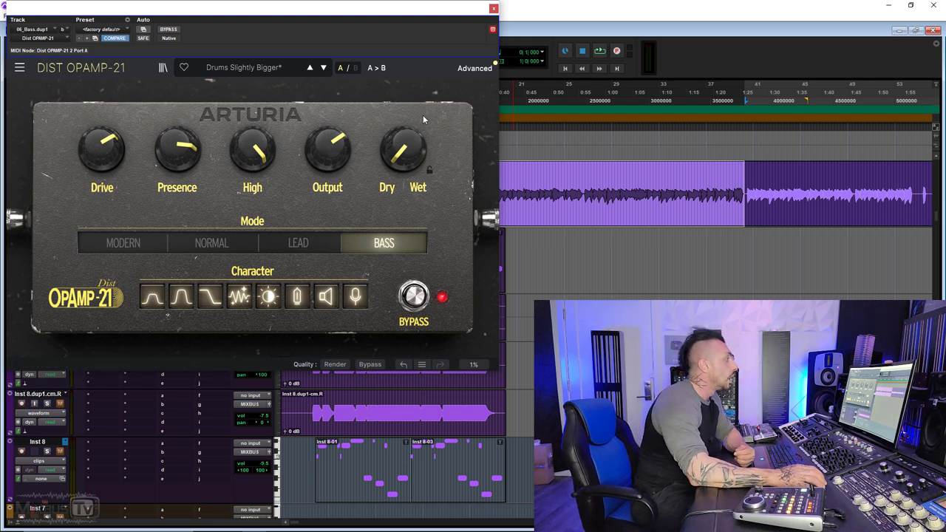
Step: Show the advanced EQ section and recall the unedited plug-in settings with Compare for playback of the bass track
click(475, 68)
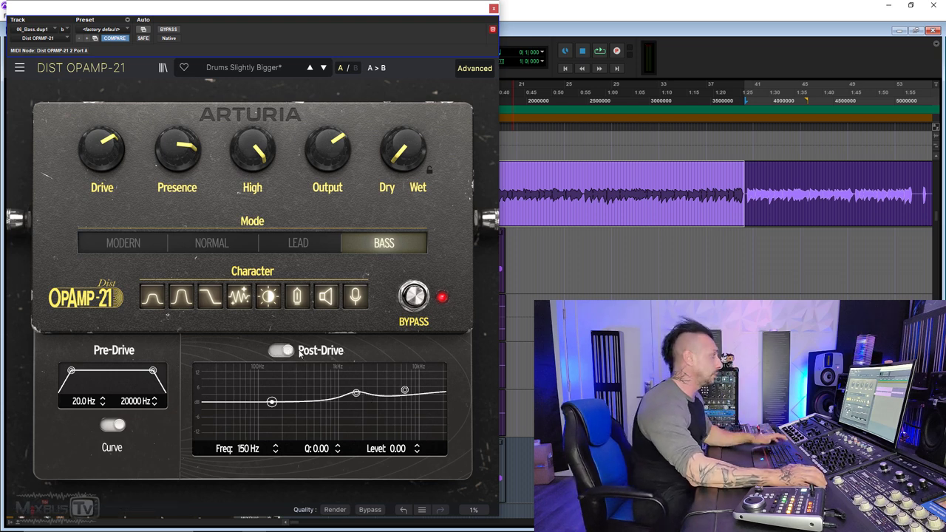
click(115, 37)
key(space)
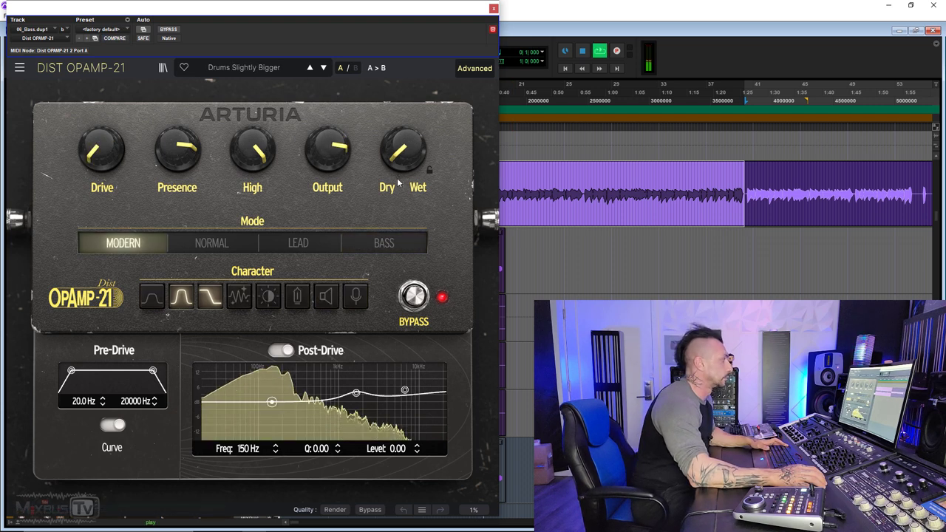
Step: Raise the Dry/Wet mix to a mostly wet blend during playback and set Output to about -13.4 dB
mouse_move(404, 163)
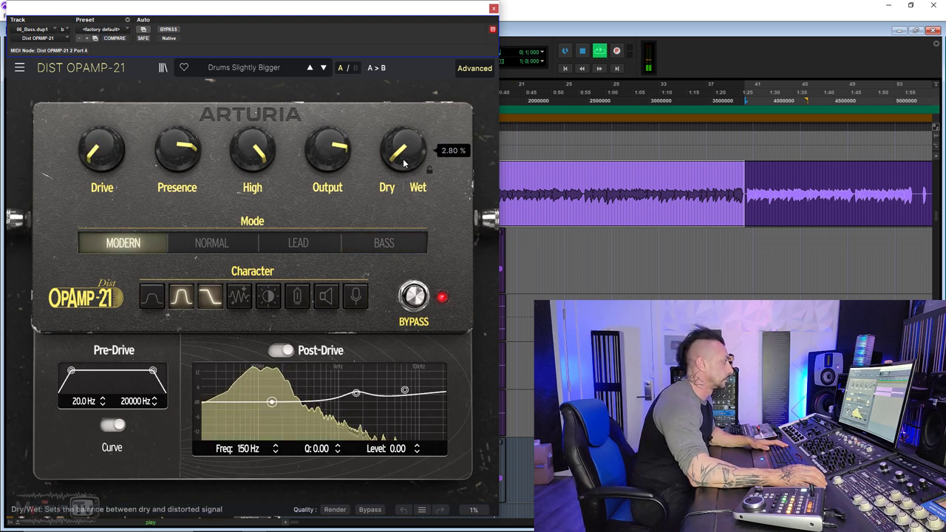
drag(403, 161, 403, 101)
drag(329, 155, 329, 163)
drag(402, 151, 402, 141)
drag(329, 155, 329, 147)
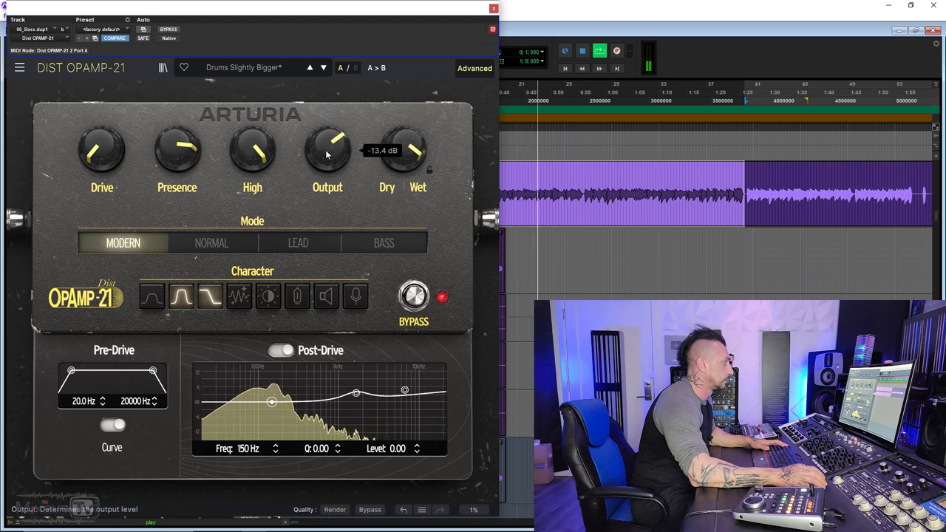
drag(402, 150, 403, 152)
Step: Lower Presence and High, raise Drive, and fine-tune Output and Dry/Wet to match
drag(178, 148, 178, 184)
drag(253, 150, 253, 191)
drag(103, 152, 103, 131)
drag(329, 151, 329, 143)
drag(97, 157, 97, 152)
drag(401, 152, 401, 161)
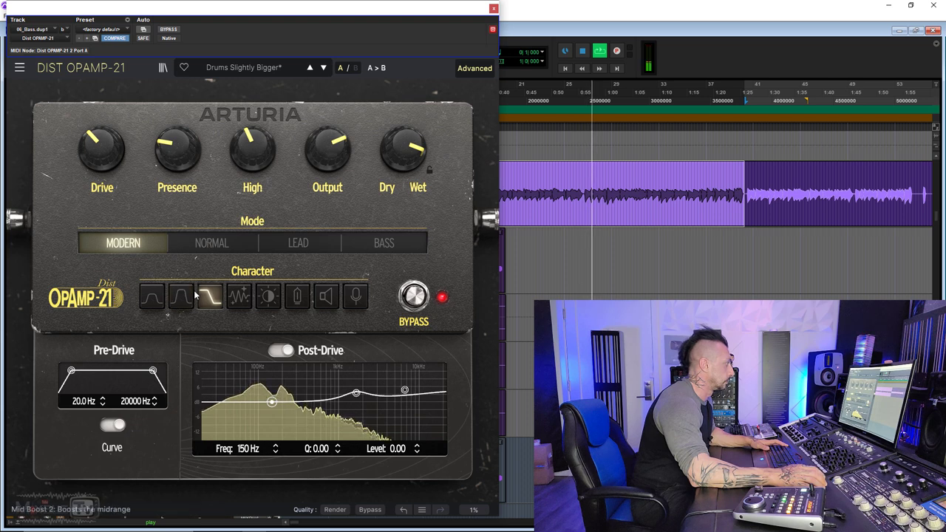
Step: Audition the Normal, Lead and Bass modes on the playing bass, raising Presence slightly along the way
click(213, 245)
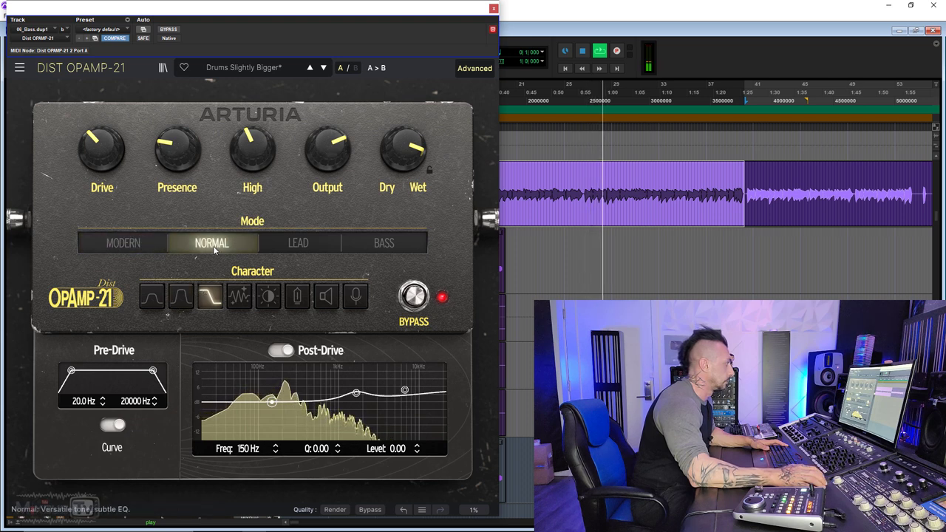
click(299, 246)
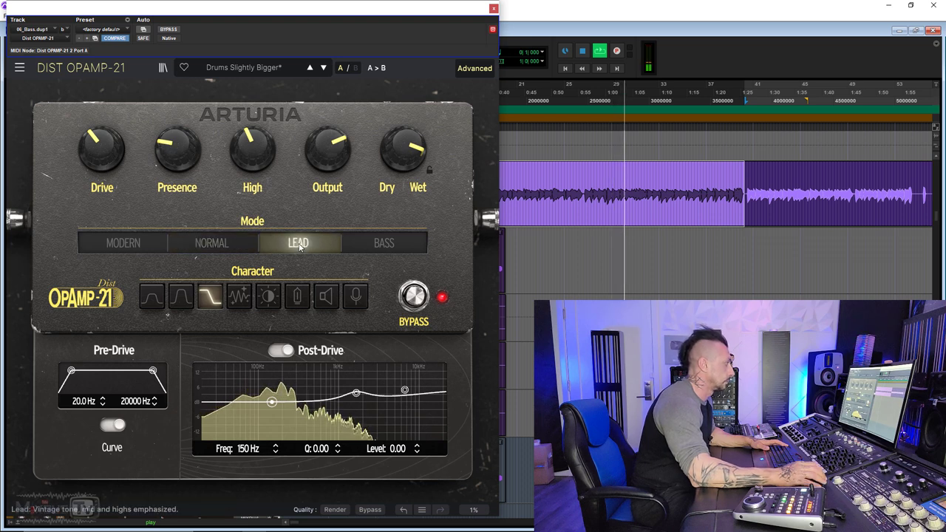
drag(180, 160, 180, 152)
click(385, 247)
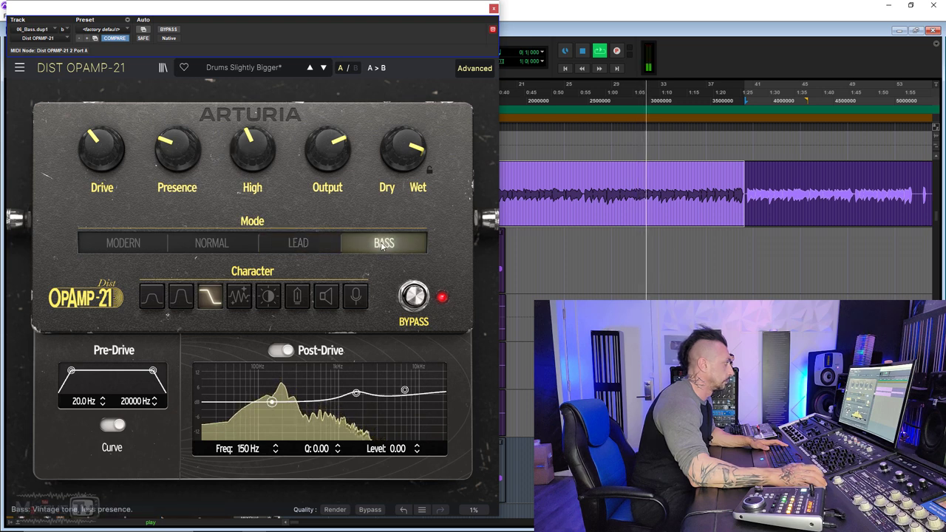
Step: Raise Drive slightly in Bass mode and compare it with Normal mode, ending on Normal
mouse_move(99, 151)
mouse_down()
mouse_move(99, 124)
mouse_move(101, 167)
mouse_up()
click(207, 249)
click(376, 242)
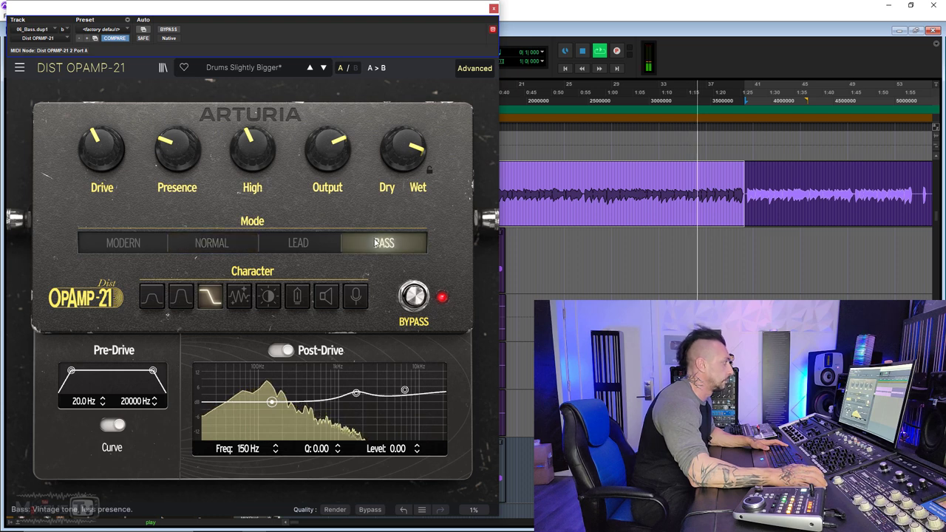
click(231, 244)
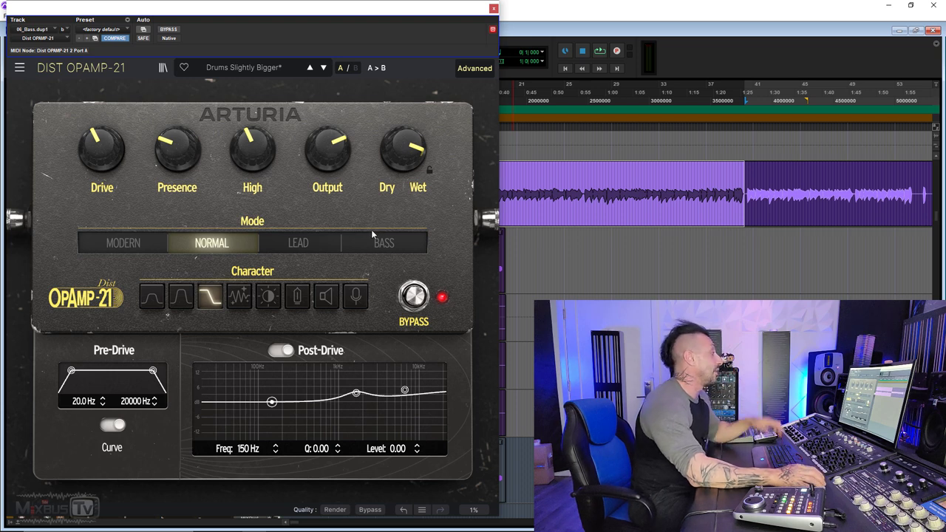
Step: Raise Drive in Modern mode during playback and reshape the post-drive EQ, setting its high band to 7390 Hz at -2.12
click(144, 245)
key(space)
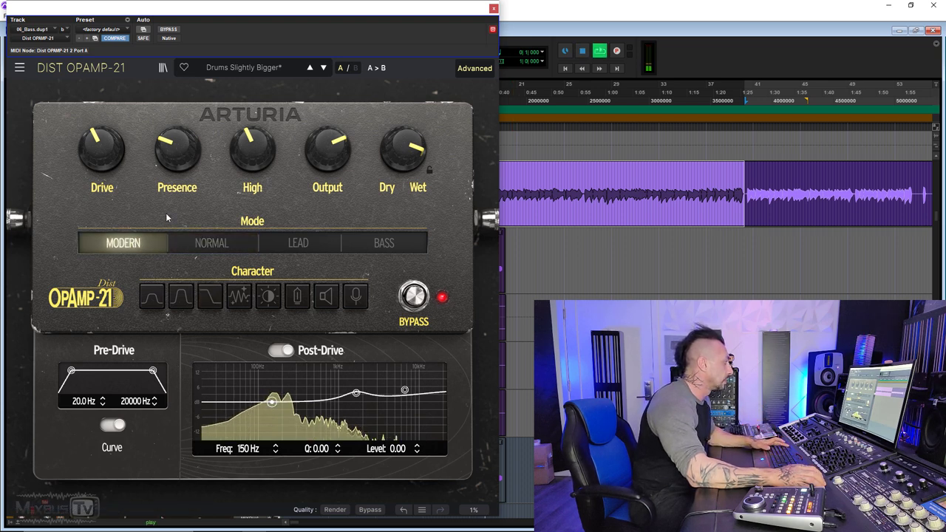
drag(102, 168, 102, 146)
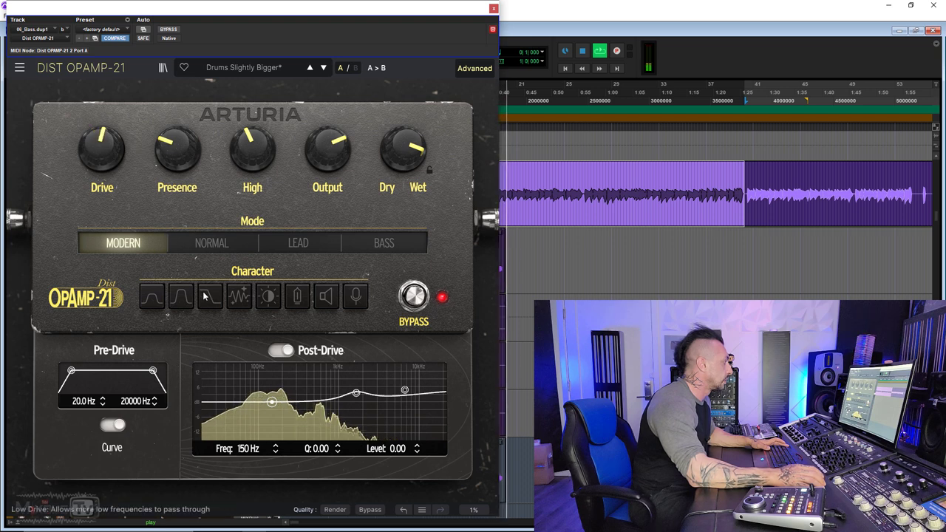
drag(356, 393, 408, 407)
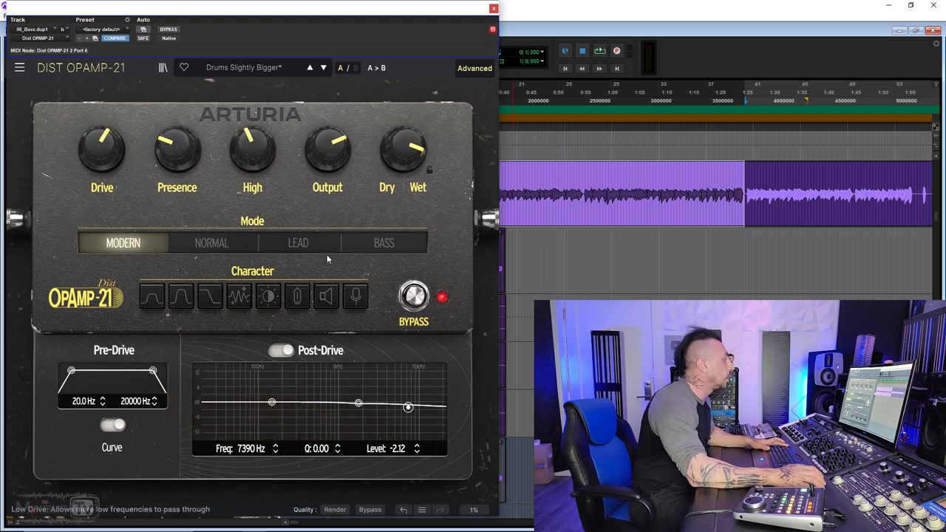
Step: Bring Dry/Wet from 0% up to about 42.8% during playback while lowering High, and try Mid Boost 2
drag(403, 148, 403, 181)
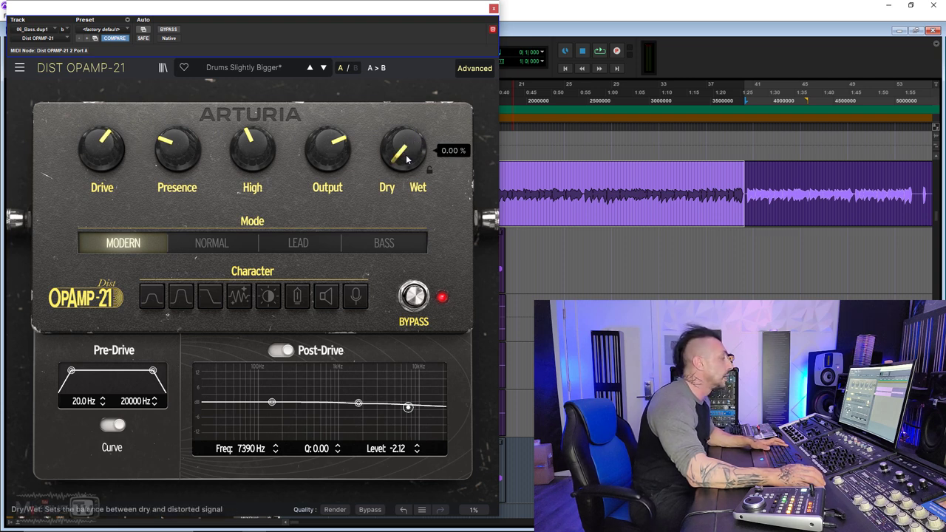
key(space)
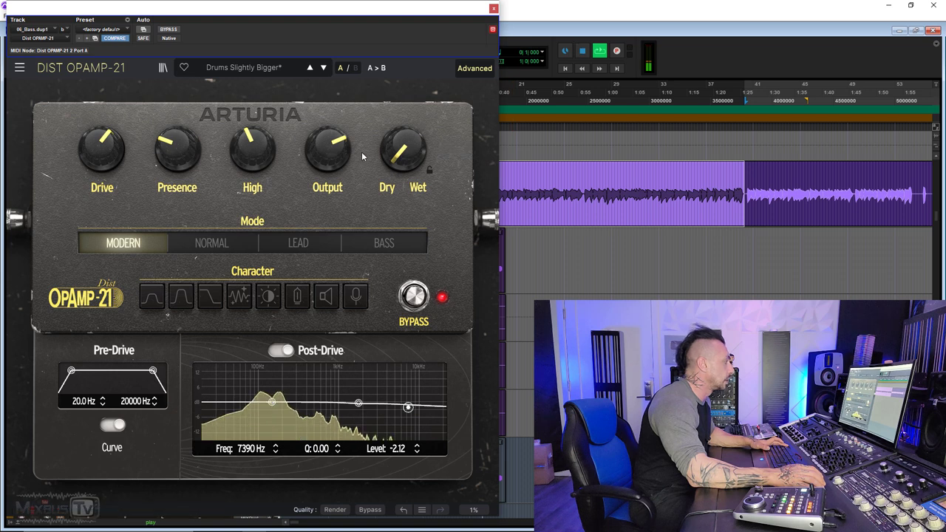
drag(399, 157, 402, 163)
drag(252, 168, 252, 198)
drag(404, 148, 403, 155)
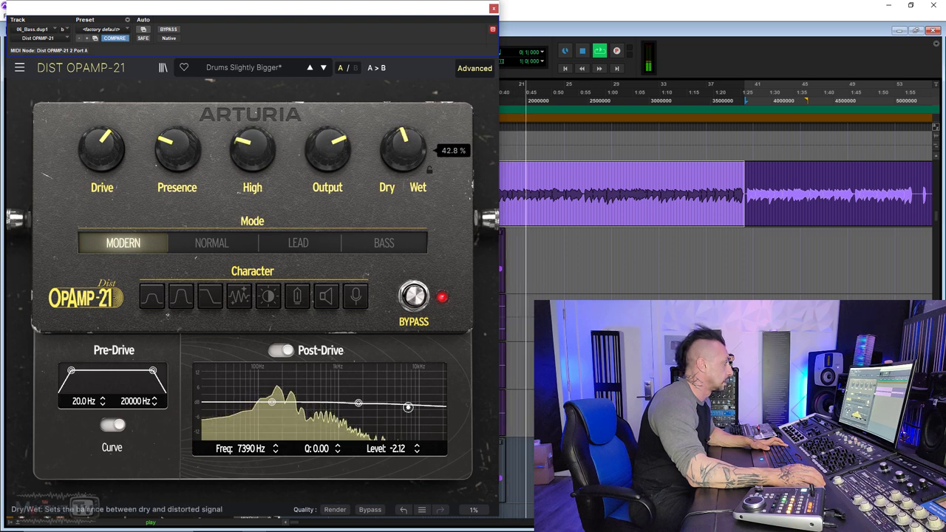
click(179, 297)
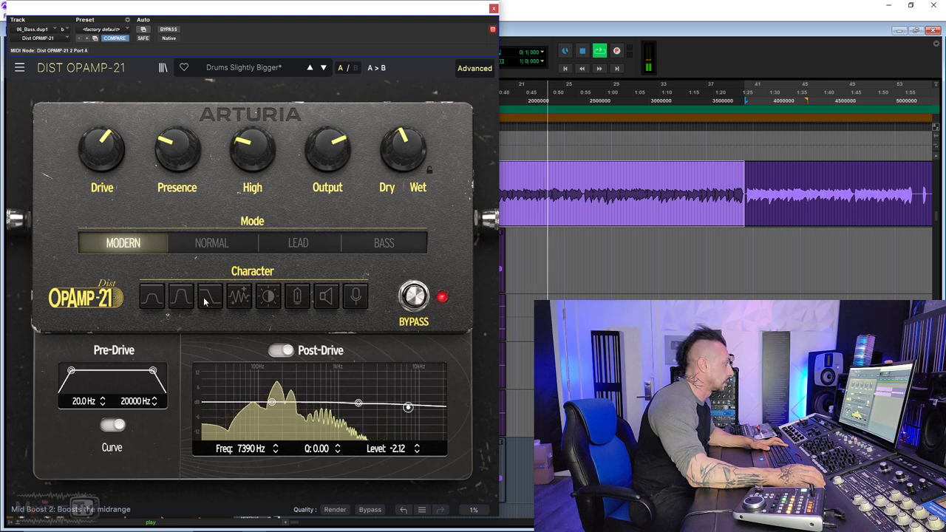
Step: Set the mix fully wet and audition Bass mode with Drive at maximum
key(space)
drag(404, 148, 403, 137)
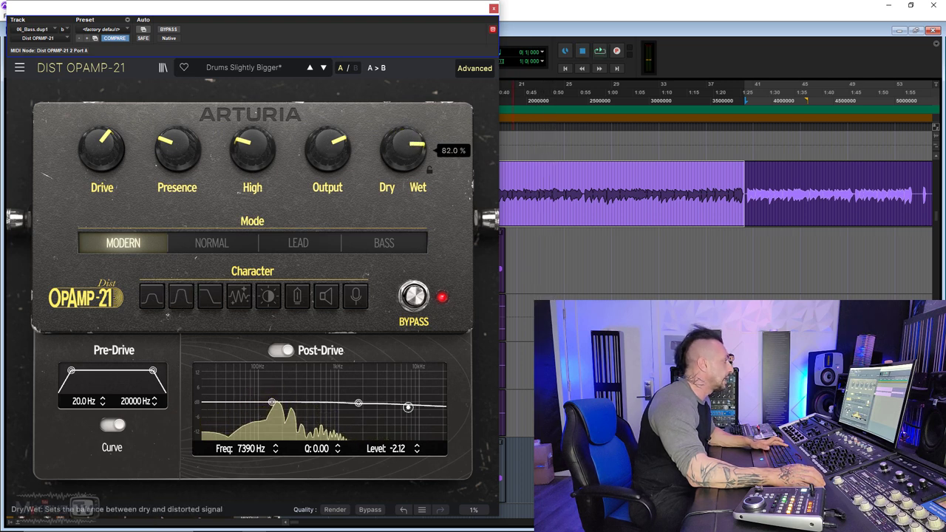
click(216, 246)
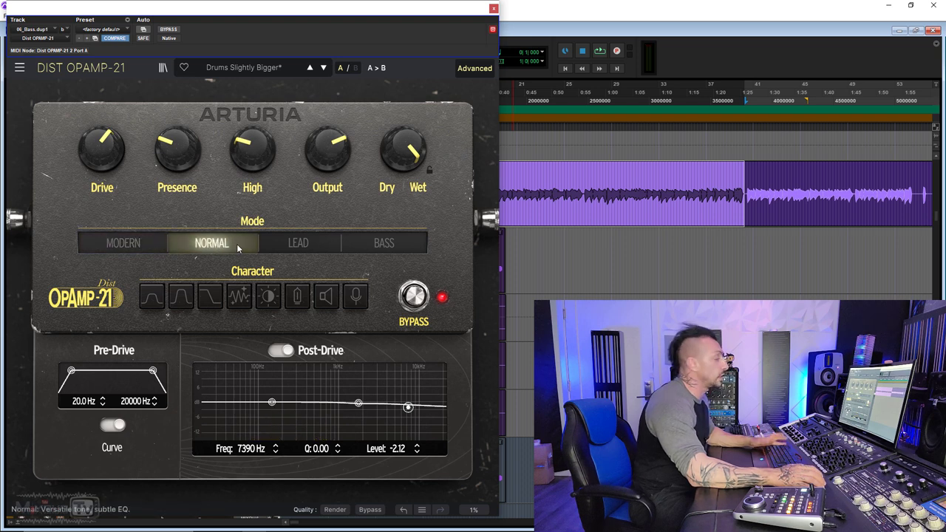
click(389, 243)
key(space)
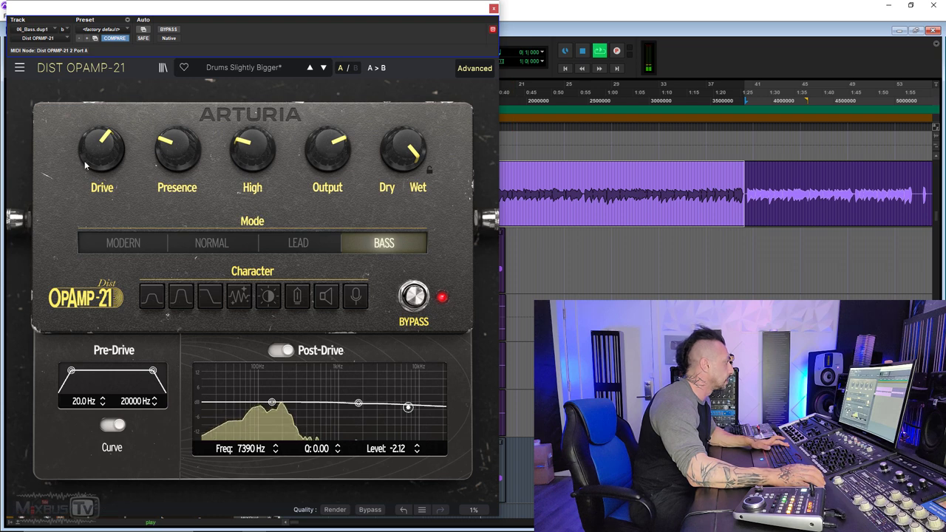
drag(102, 148, 102, 129)
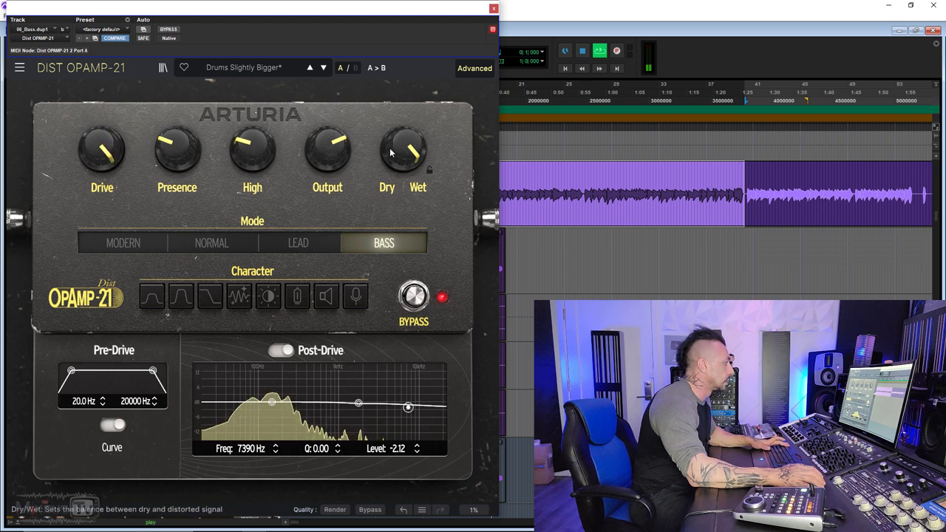
Step: Switch to Normal mode with Drive at 83.2% and raise Presence and High to around their midpoints
click(212, 242)
drag(104, 155, 104, 169)
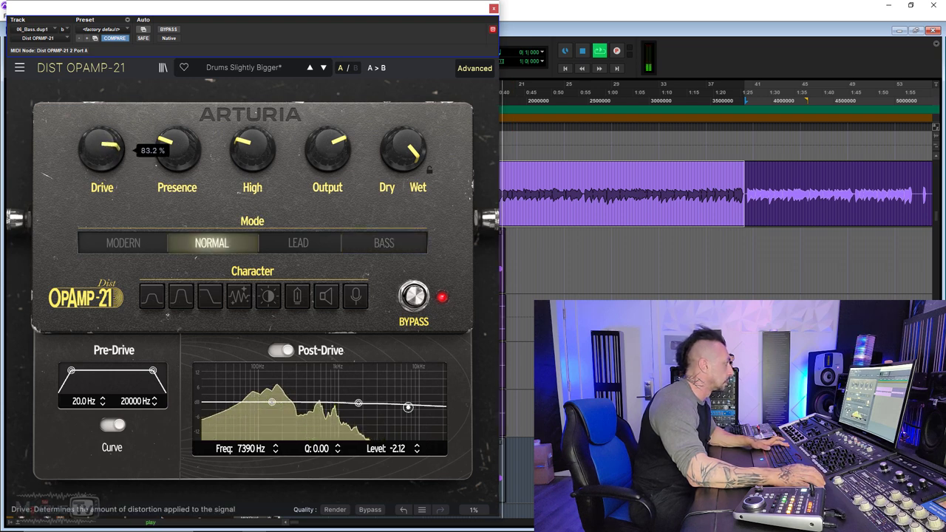
drag(243, 153, 242, 142)
mouse_move(177, 155)
mouse_down()
mouse_move(178, 141)
mouse_move(178, 158)
mouse_up()
mouse_move(243, 155)
mouse_down()
mouse_move(243, 140)
mouse_move(247, 162)
mouse_up()
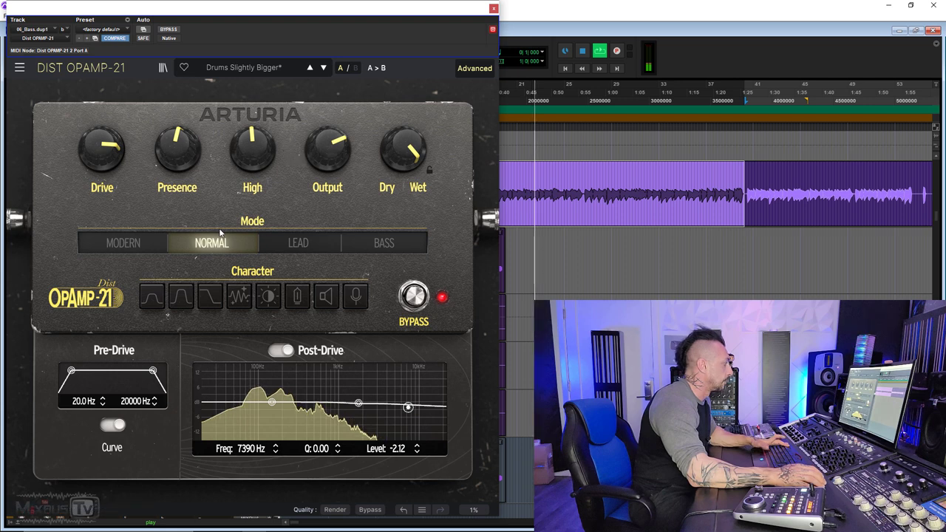
key(space)
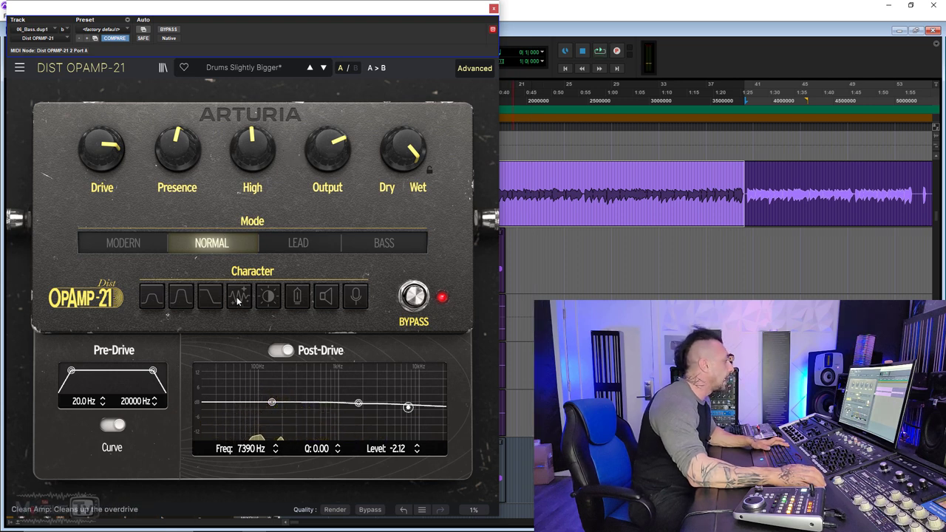
Step: Turn on Clean Amp and toggle it off and on during playback to compare its effect, leaving it on
click(237, 300)
key(space)
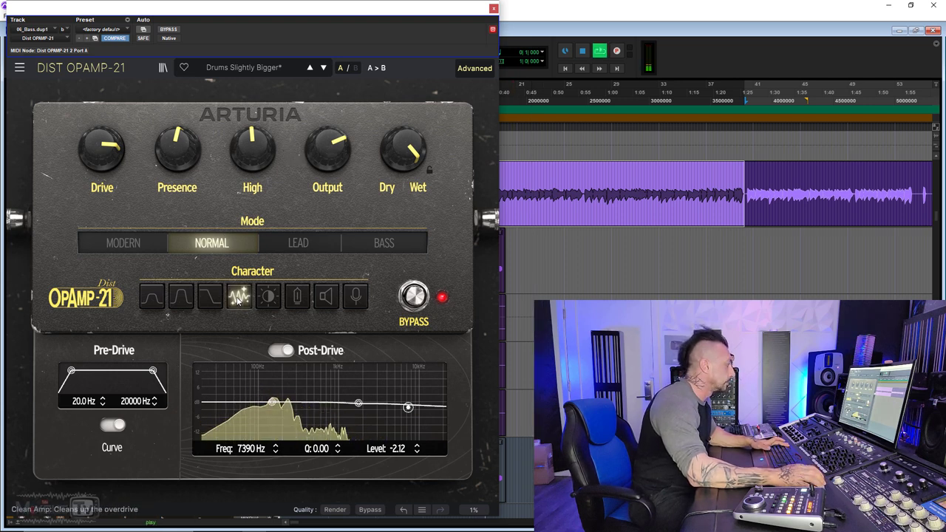
click(238, 300)
click(238, 297)
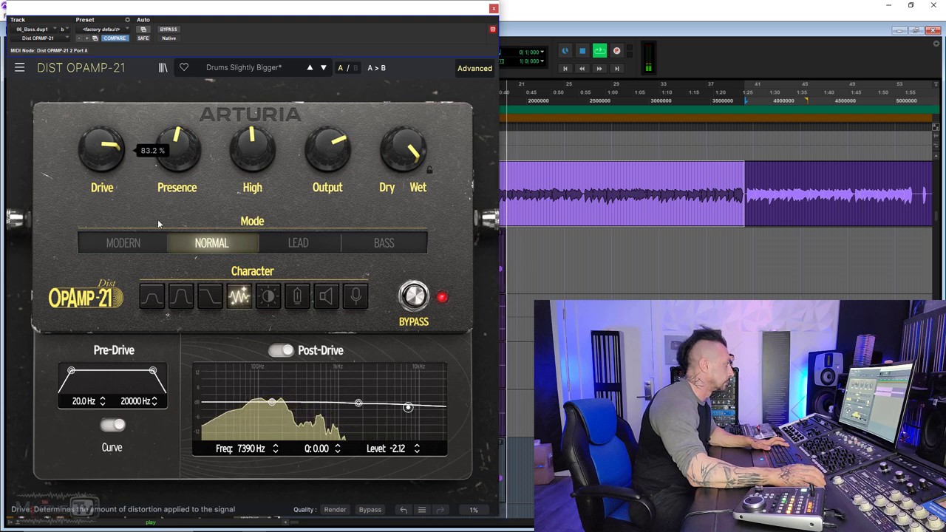
click(241, 296)
click(243, 296)
Step: Switch to Lead mode, raise Drive slightly, and compare the sound with Clean Amp off and on
click(298, 243)
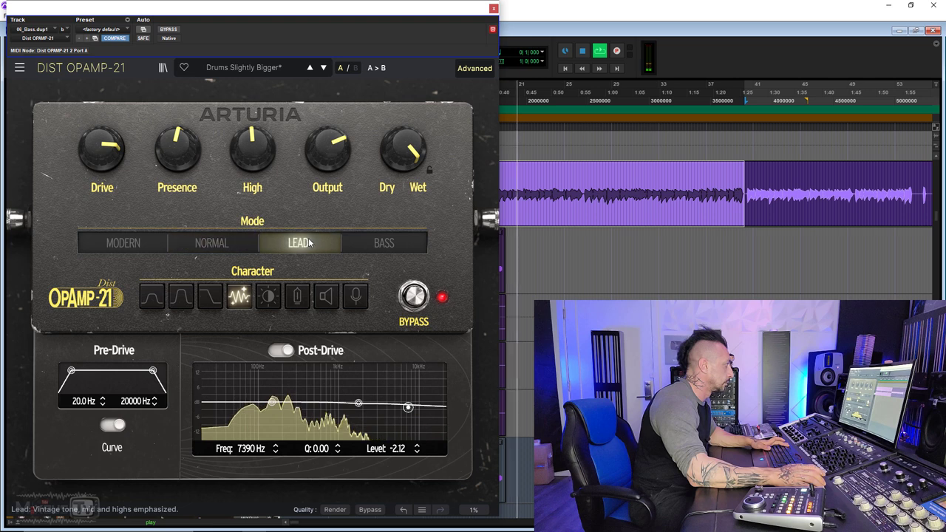
drag(102, 148, 102, 140)
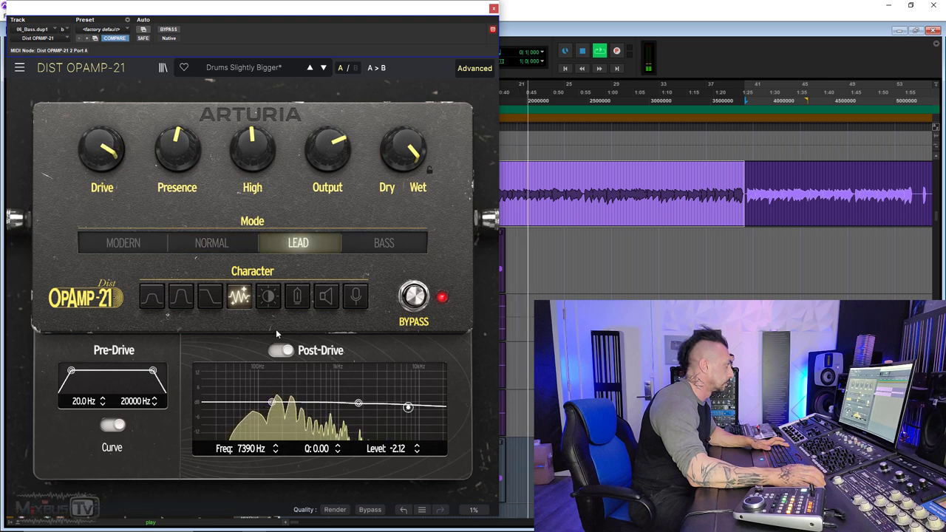
click(241, 297)
click(241, 297)
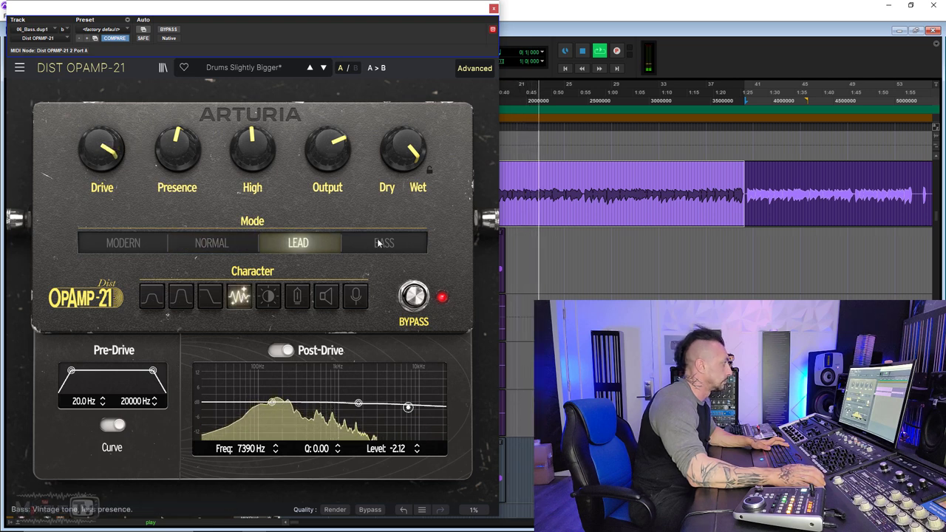
Step: Audition Modern, Normal and Bass modes with Drive at 100%, ending on Bass with Output raised slightly
click(151, 241)
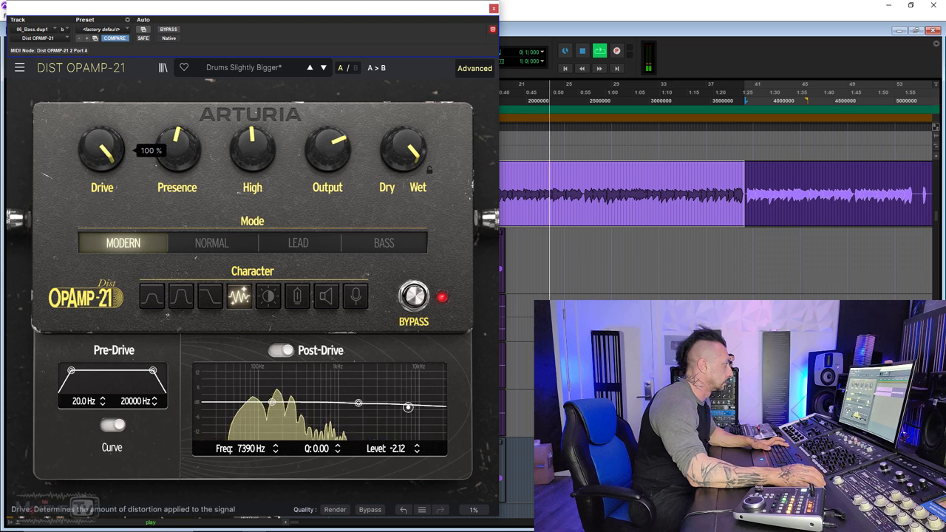
click(214, 244)
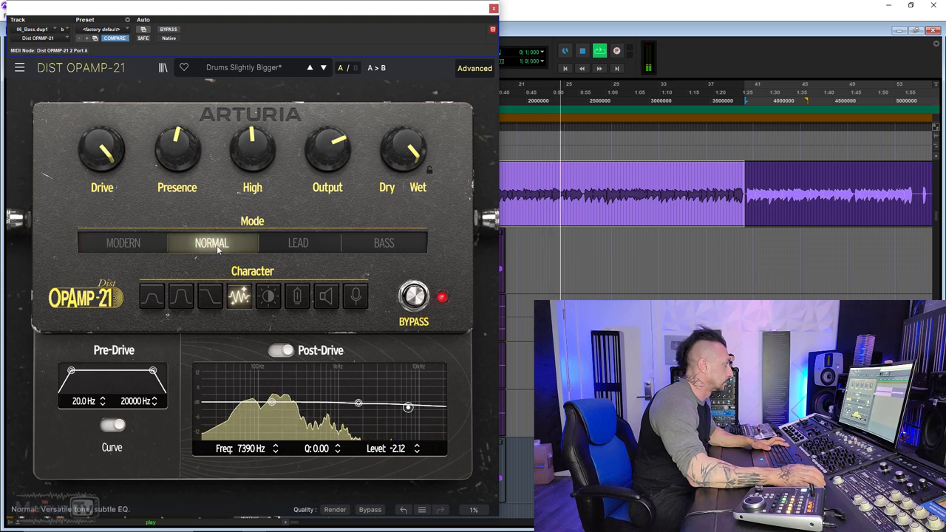
click(380, 241)
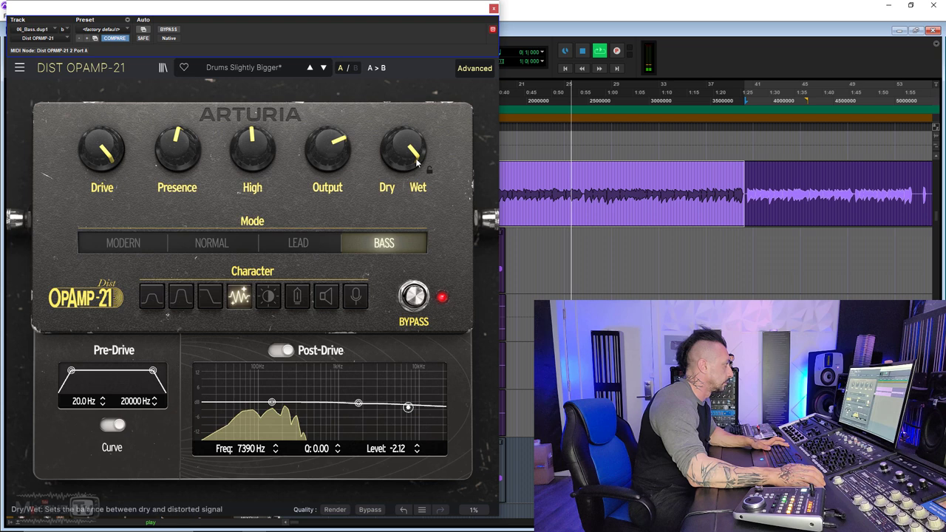
drag(327, 150, 328, 167)
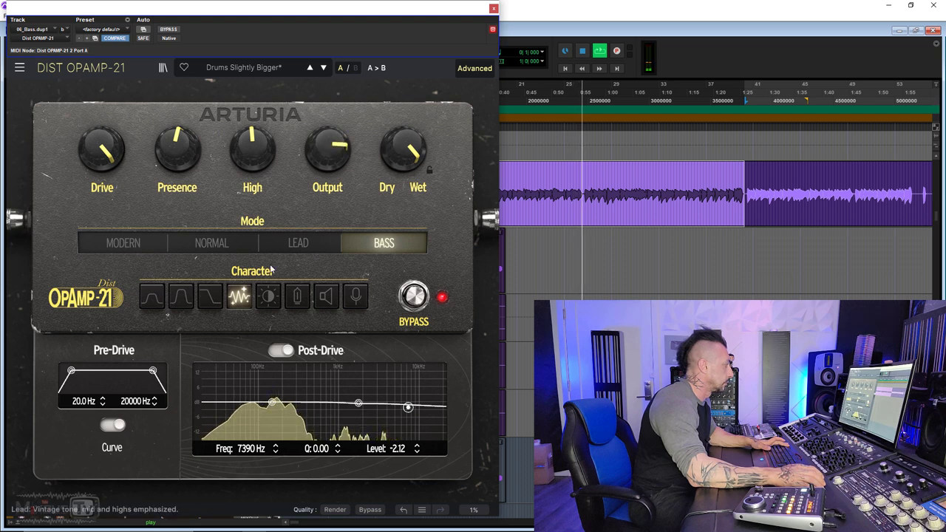
Step: Compare Bass mode with Clean Amp off and on, leaving it on, and stop playback
click(233, 297)
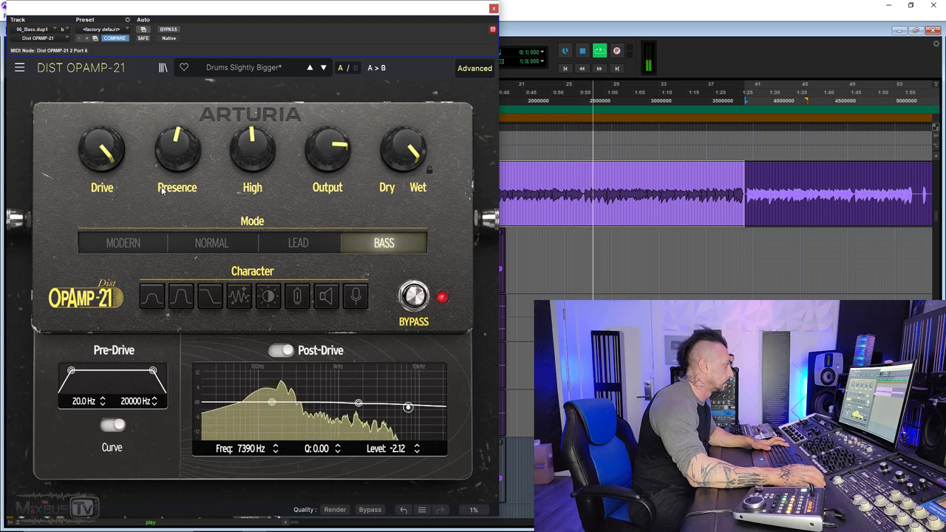
click(239, 295)
key(space)
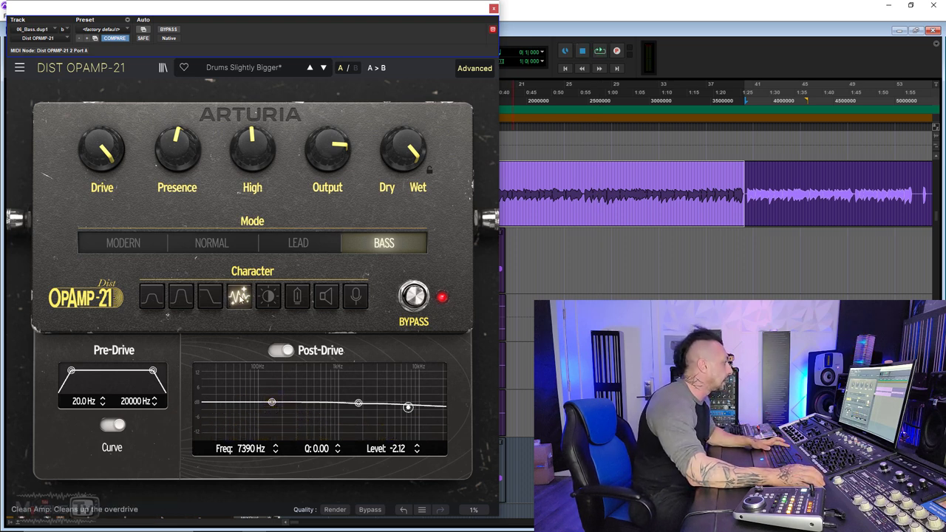
Step: Turn on Low Drive alongside Clean Amp and audition Bass mode with Drive and Output lowered
click(211, 297)
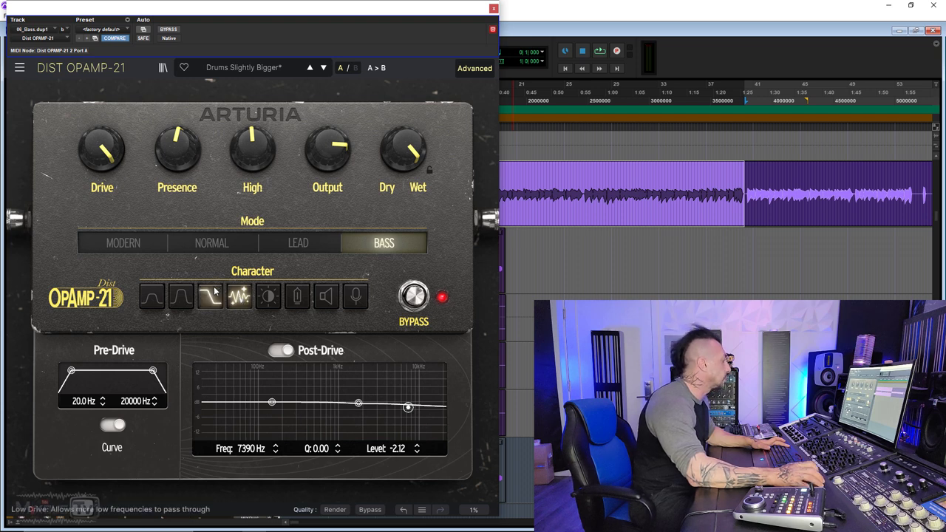
key(space)
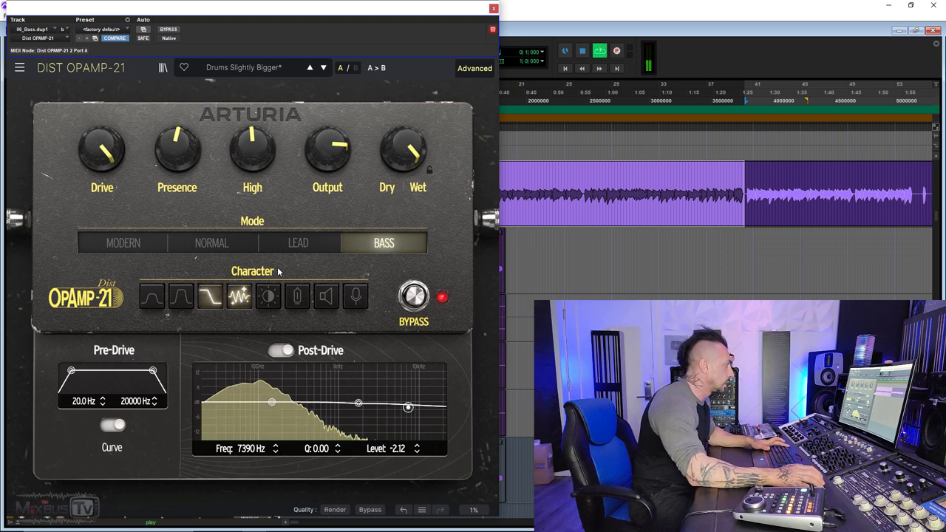
click(241, 297)
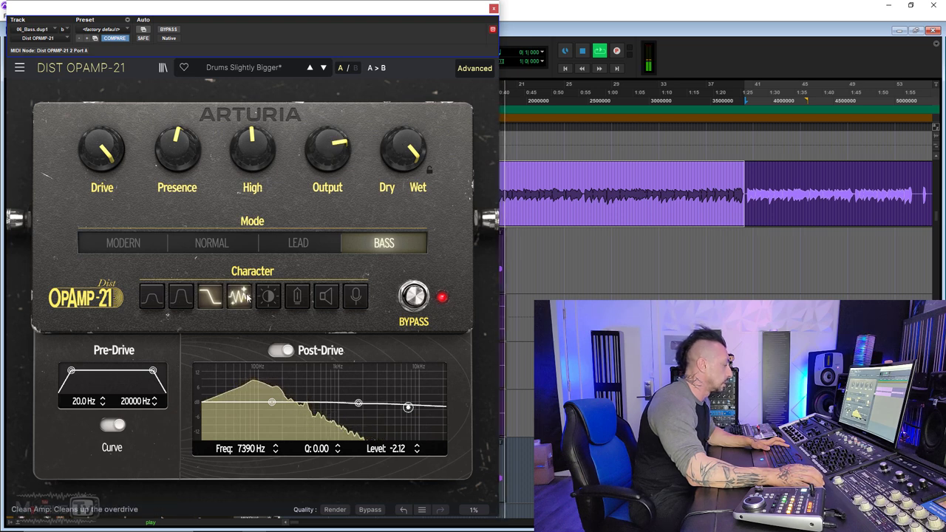
drag(105, 152, 209, 164)
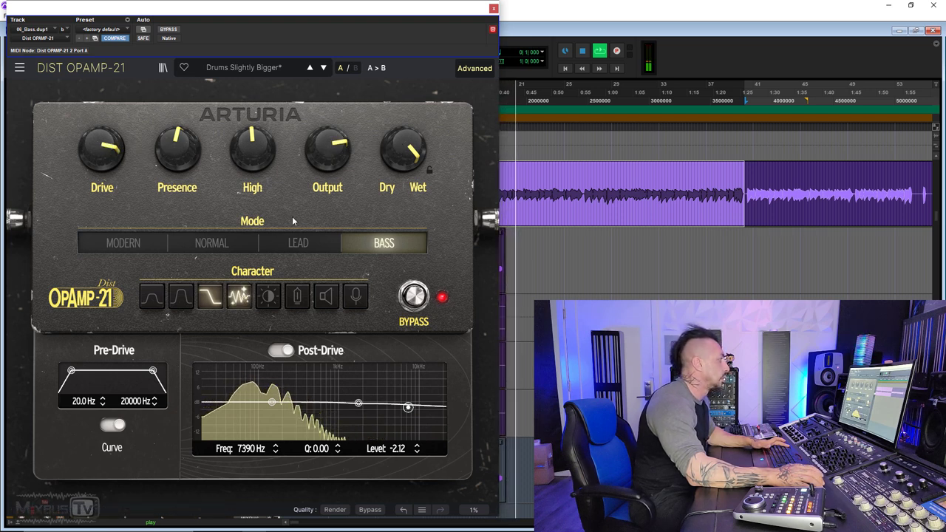
key(space)
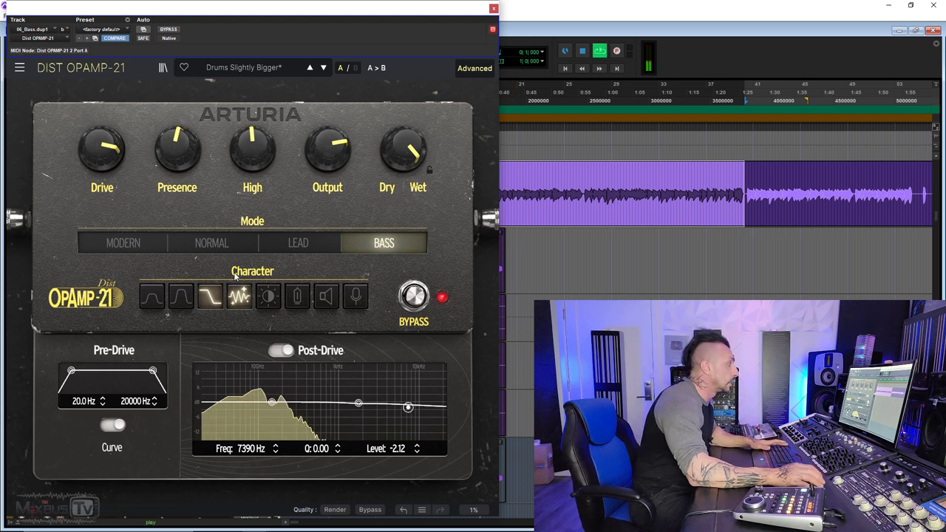
Step: Raise Presence, set High near its midpoint, and boost the post-drive EQ, with the middle band at 1755 Hz and level 3.46
drag(252, 152, 253, 119)
drag(178, 152, 177, 118)
drag(359, 403, 372, 376)
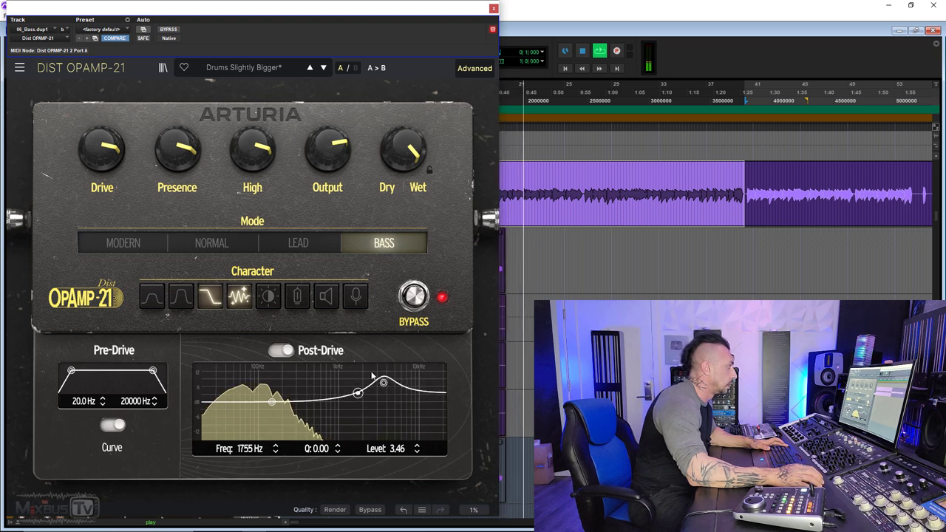
drag(252, 148, 253, 179)
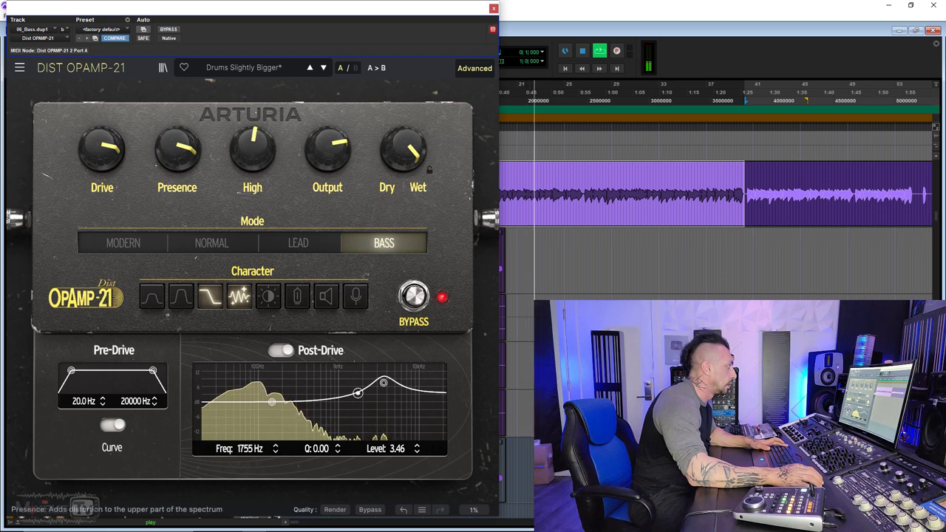
Step: Bypass and re-enable the plug-in repeatedly during playback to compare the processed and unprocessed bass
click(169, 29)
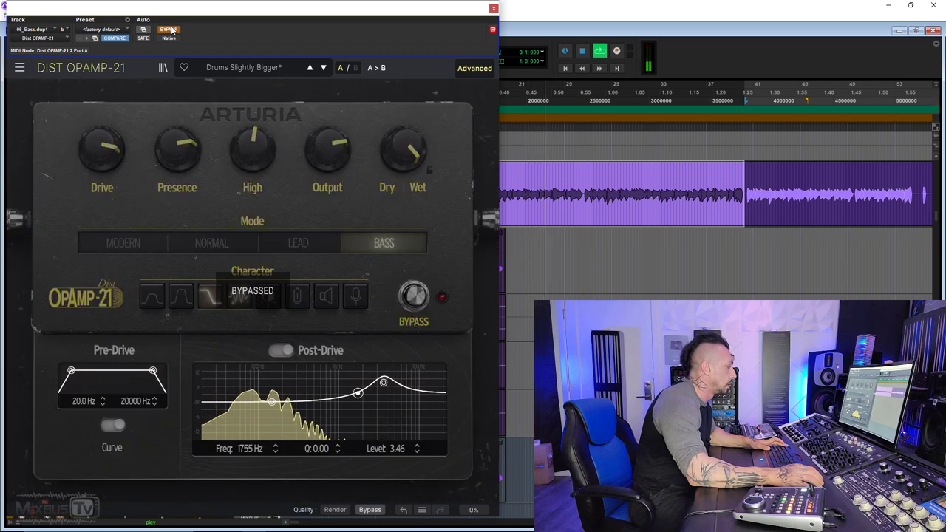
click(170, 29)
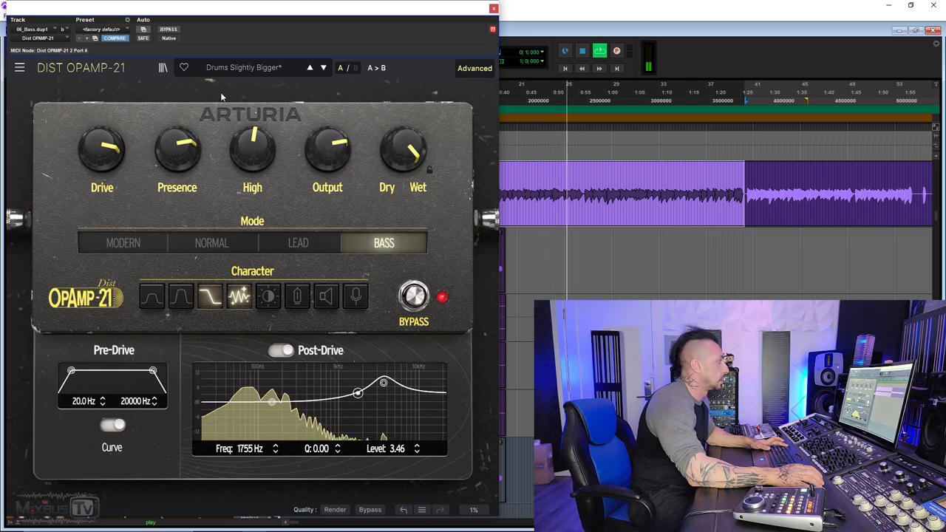
click(167, 29)
click(167, 28)
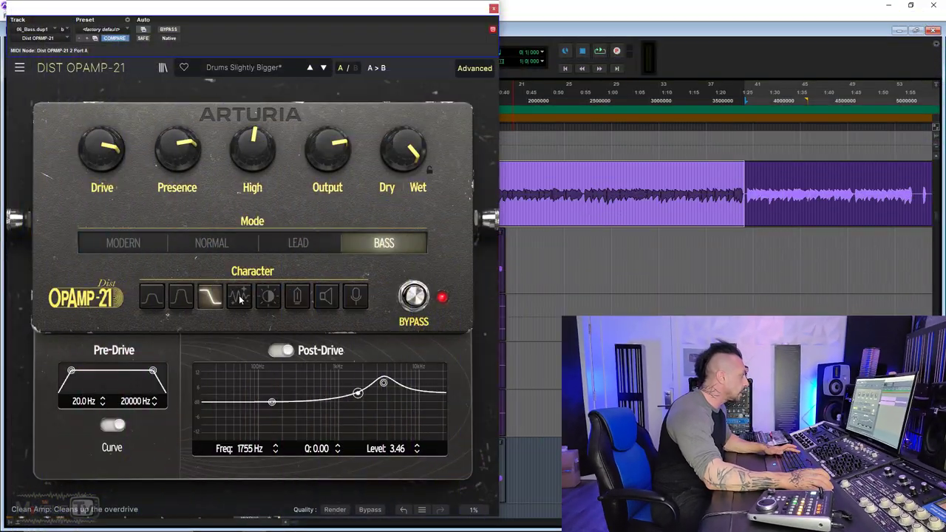
Step: Turn off Clean Amp, lower Drive to about 49%, and compare the sound with Vintage Tubes on and off
key(space)
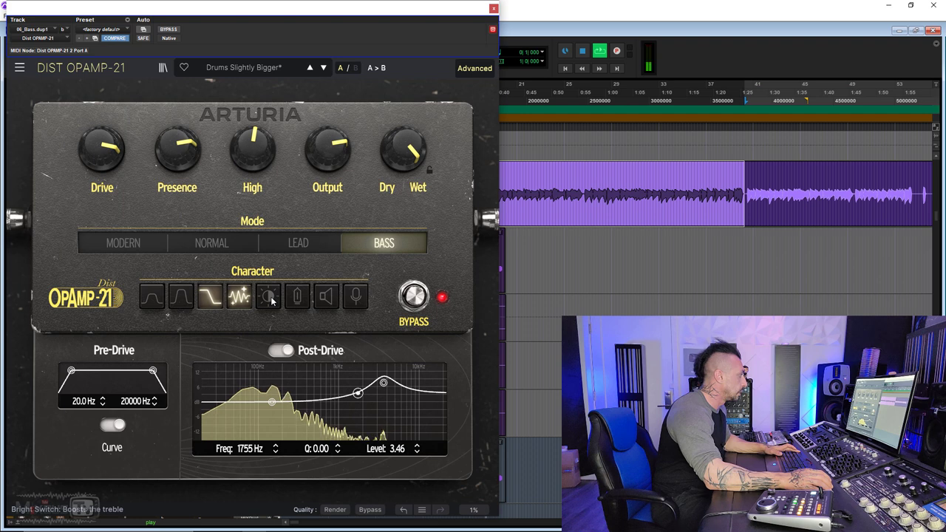
drag(102, 148, 102, 192)
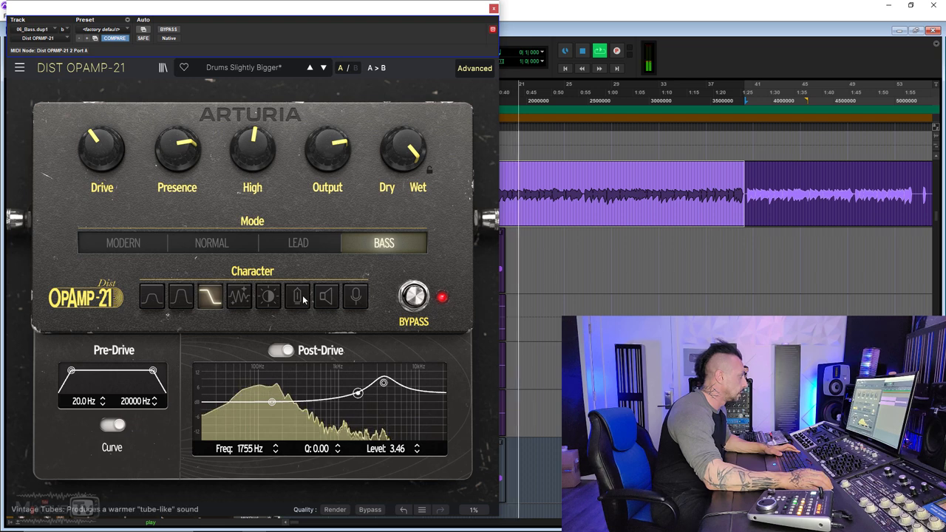
click(298, 297)
drag(102, 148, 102, 137)
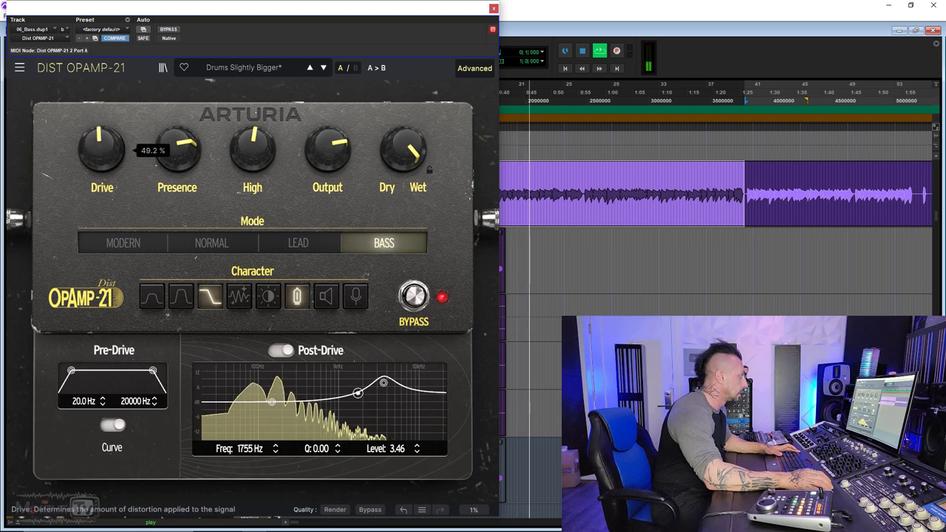
click(298, 299)
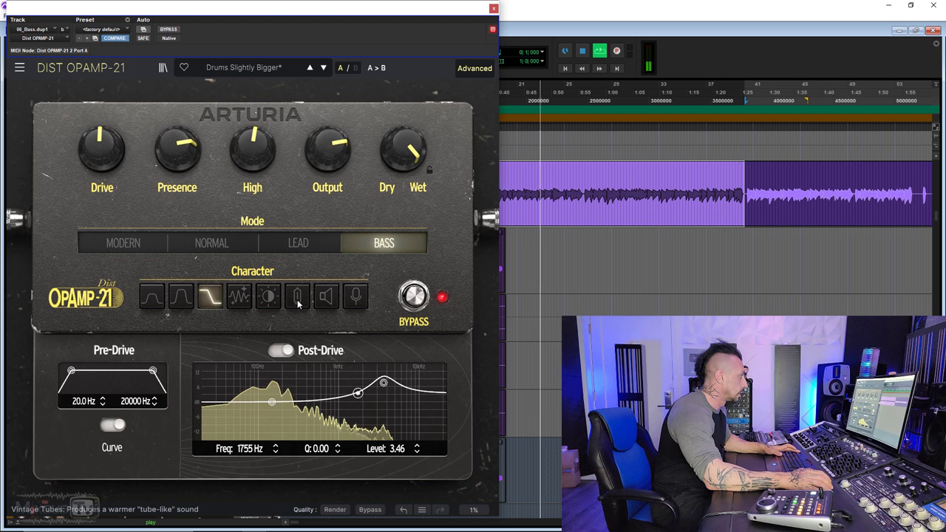
Step: Lower Drive further and compare Vintage Tubes with Speaker Edge, easing the middle post-drive EQ band to 2.31 at 1857 Hz
drag(404, 150, 404, 220)
drag(403, 148, 403, 133)
drag(102, 146, 102, 159)
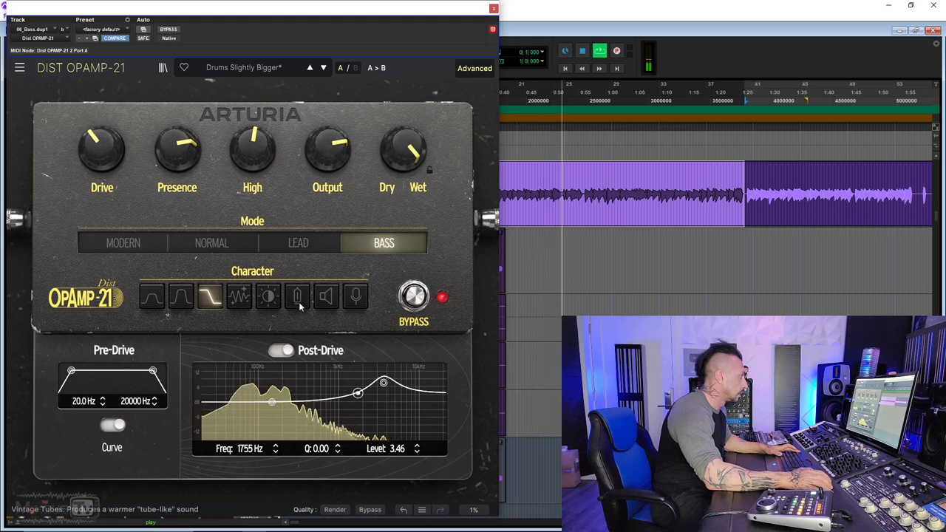
click(296, 300)
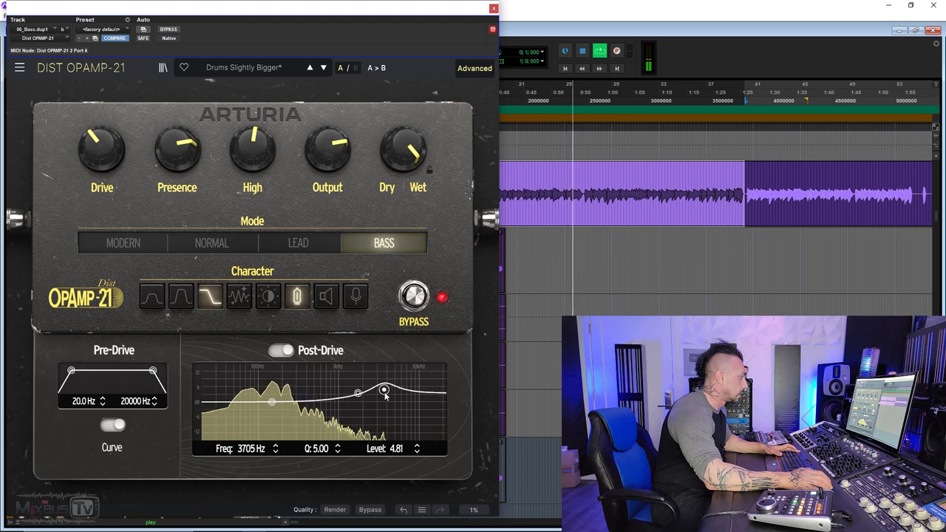
click(325, 298)
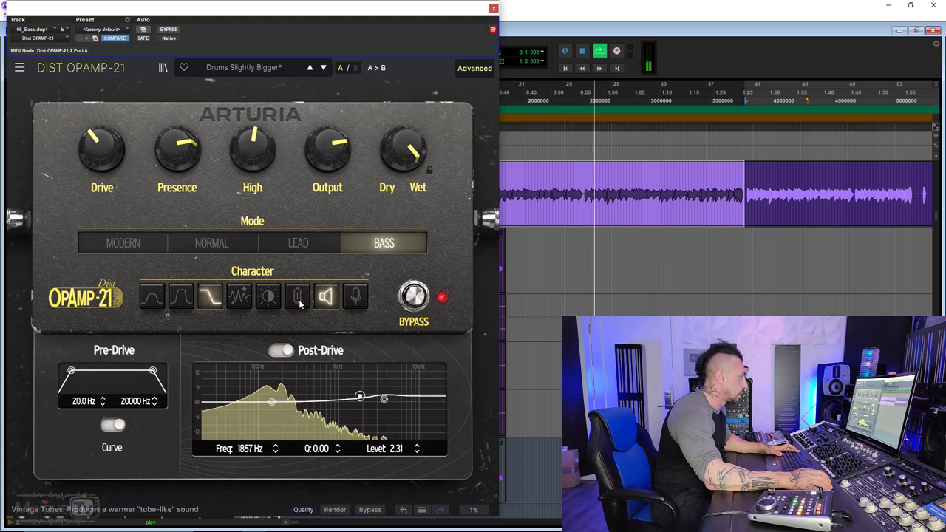
click(299, 301)
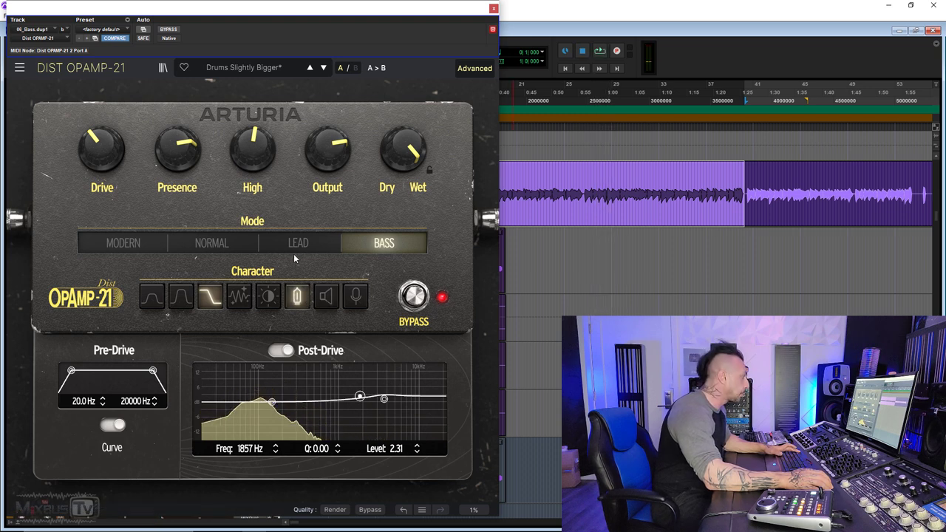
Step: Audition Normal mode with Drive and Presence lowered and the middle post-drive EQ band cut to -3.27 at 1780 Hz
click(252, 244)
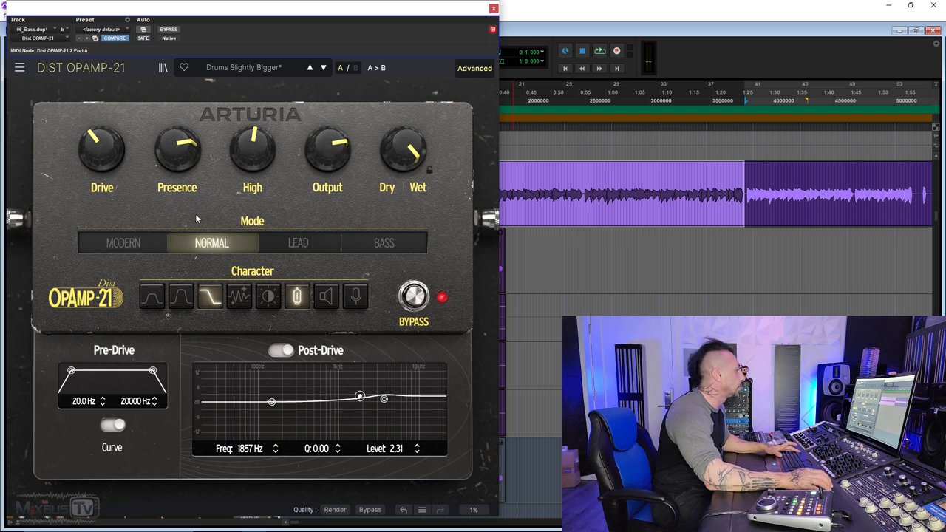
key(space)
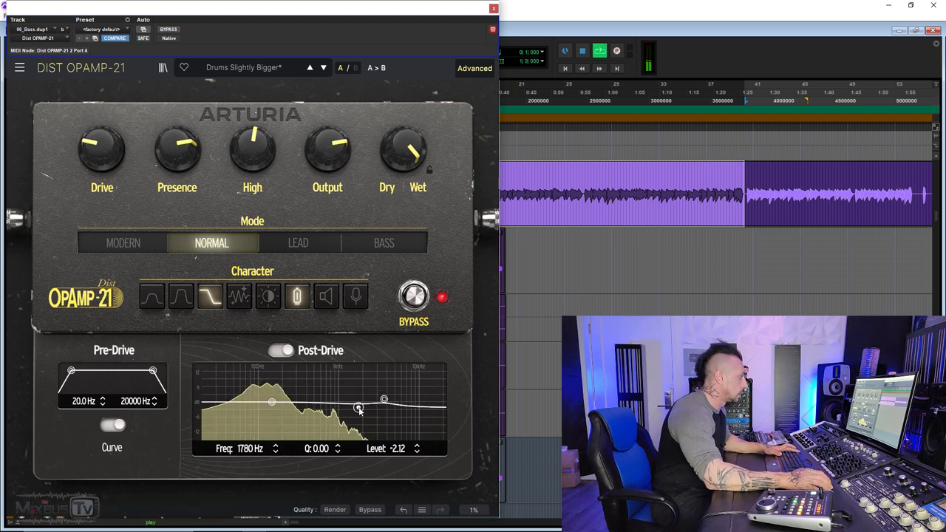
drag(360, 410, 358, 413)
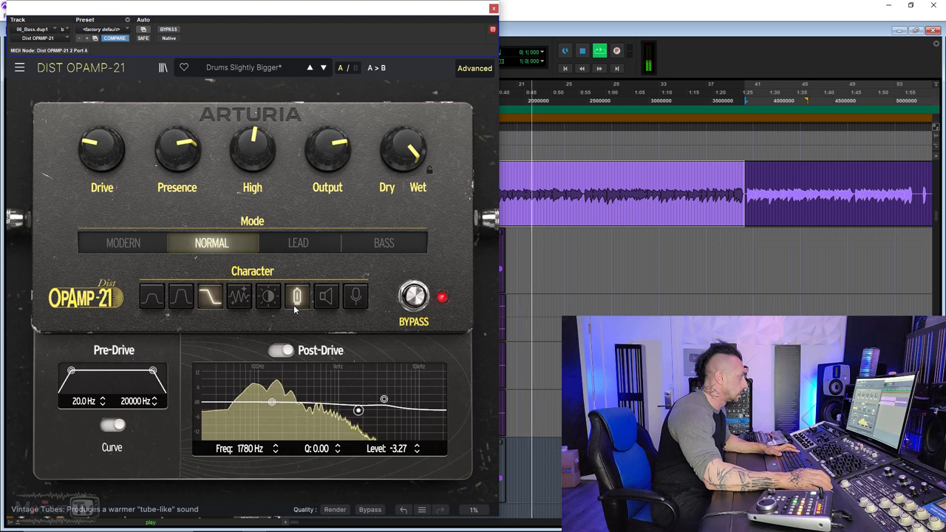
drag(178, 148, 198, 159)
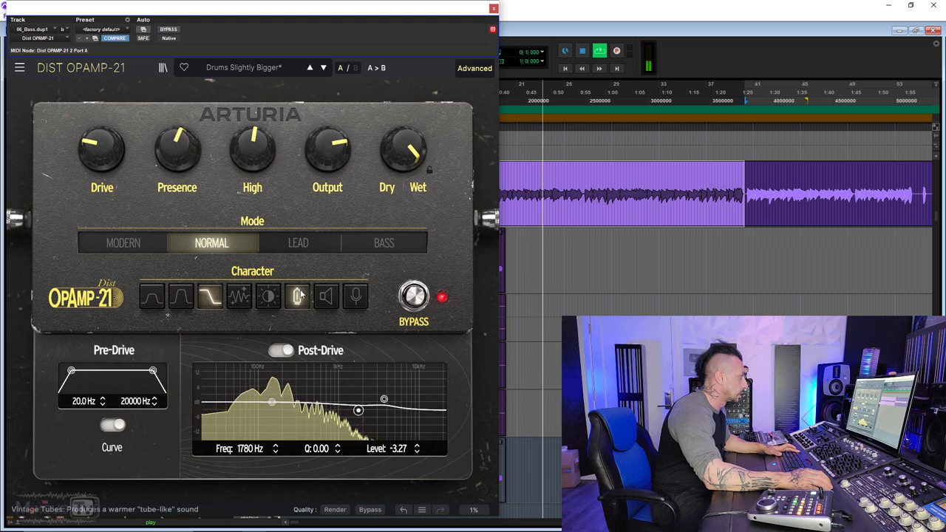
Step: Switch the character from Vintage Tubes to Close Miking and audition Lead and Bass modes, raising Drive in each
click(353, 302)
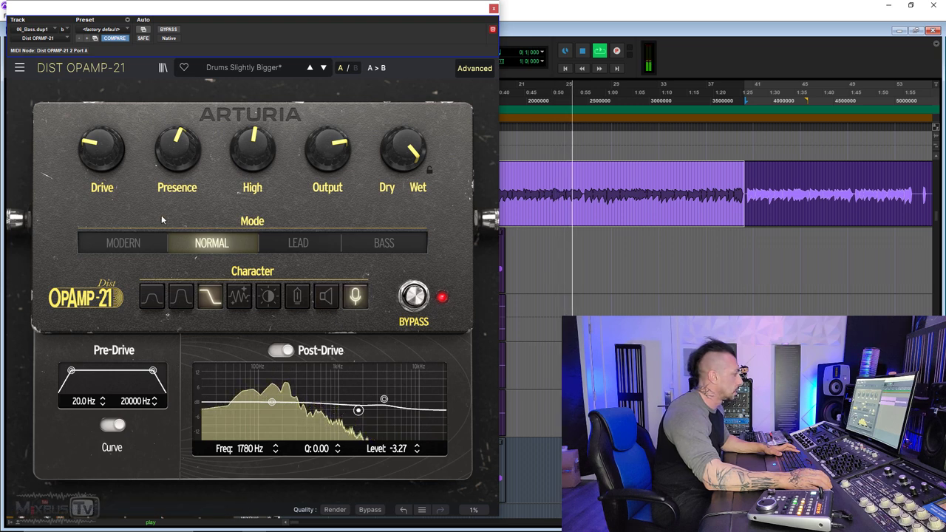
click(299, 244)
drag(84, 158, 84, 149)
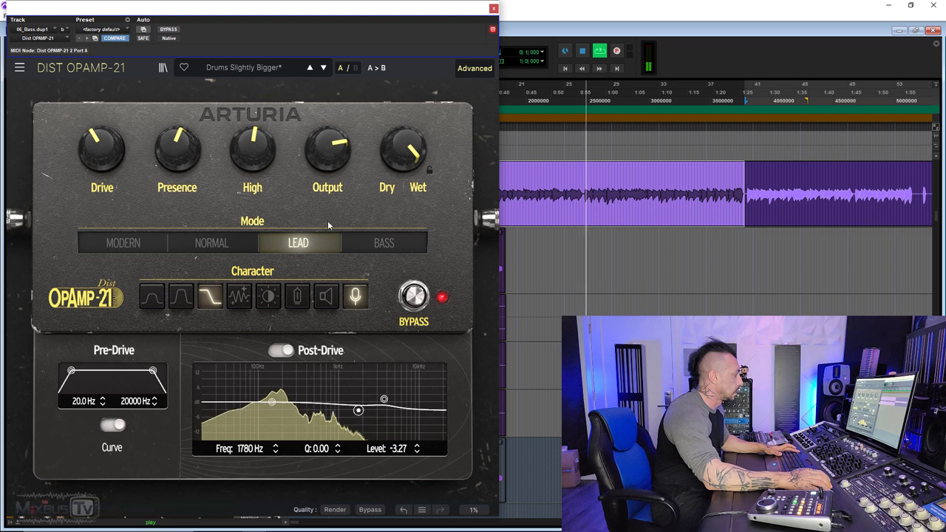
click(374, 247)
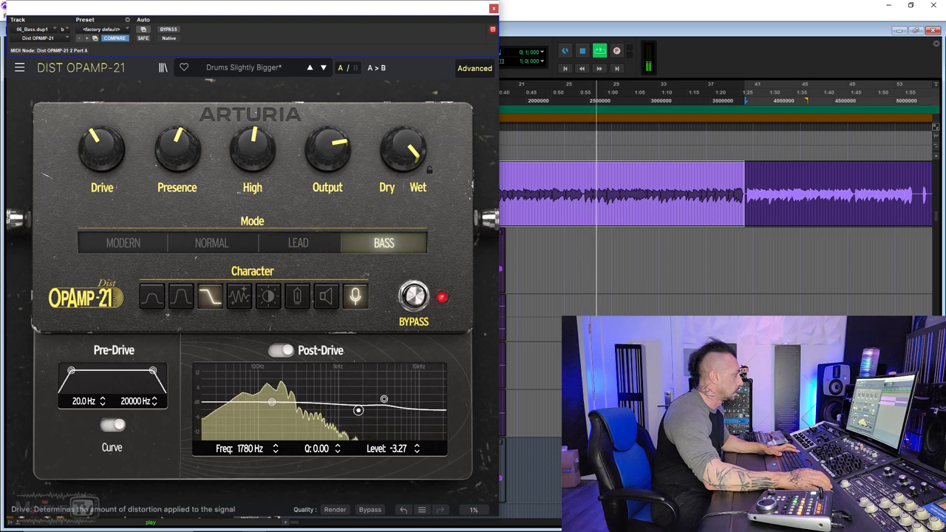
drag(102, 151, 102, 136)
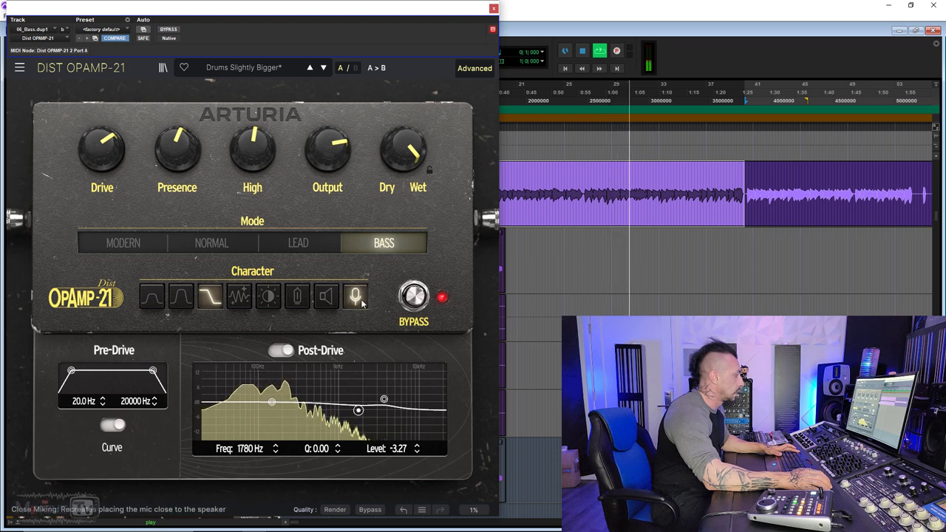
Step: Compare Speaker Edge with Close Miking in Bass mode, leaving Close Miking on, and stop playback
click(327, 298)
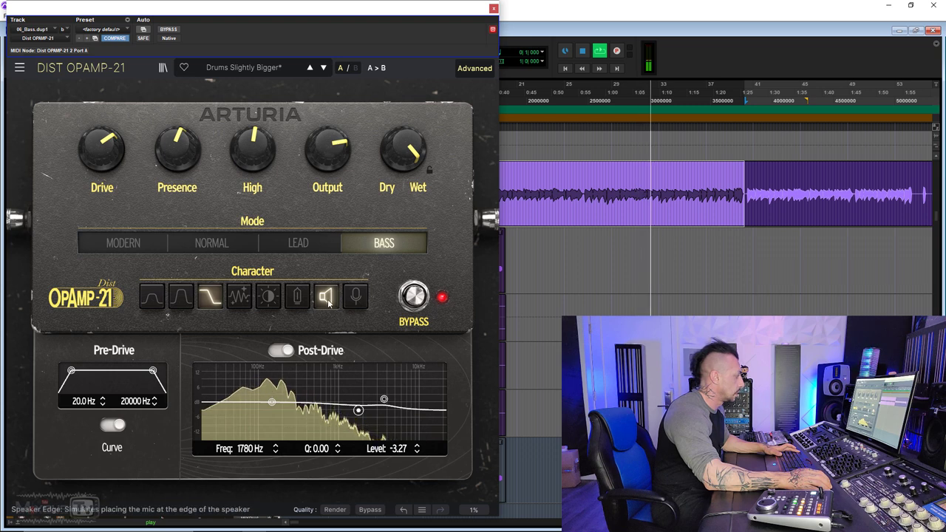
click(353, 302)
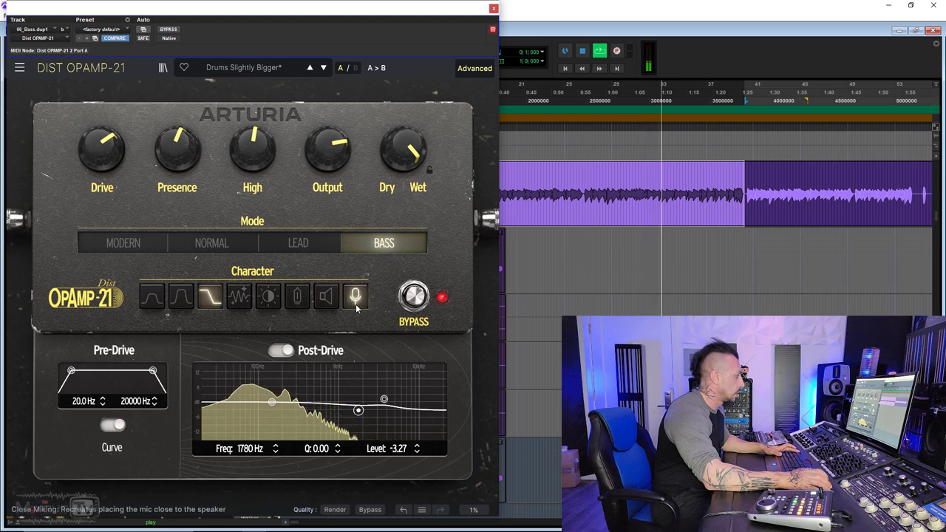
key(space)
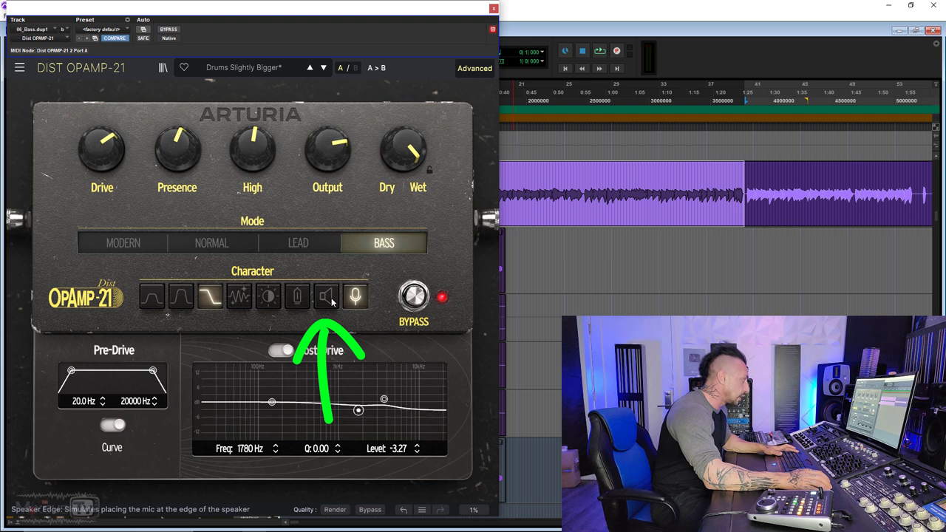
Step: Play the bass and compare Close Miking with Speaker Edge in Bass mode, leaving Speaker Edge on
key(space)
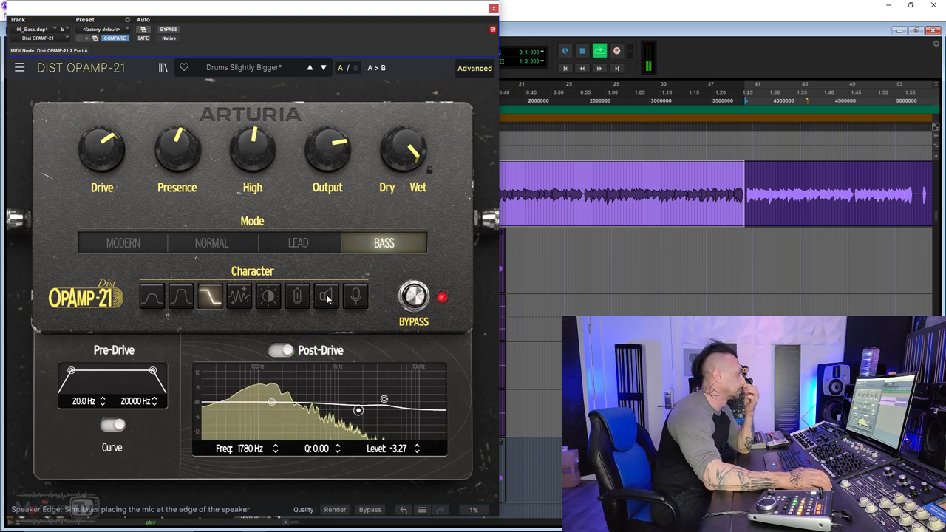
click(327, 297)
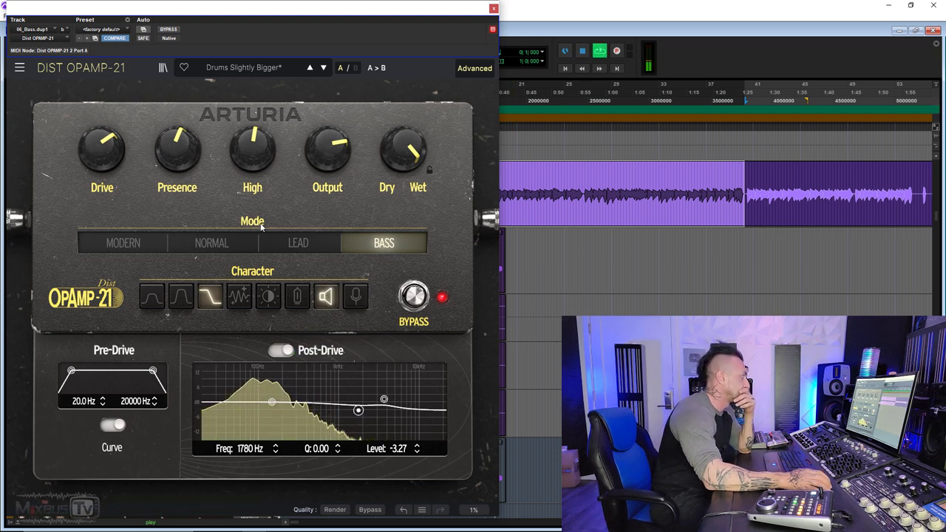
click(356, 299)
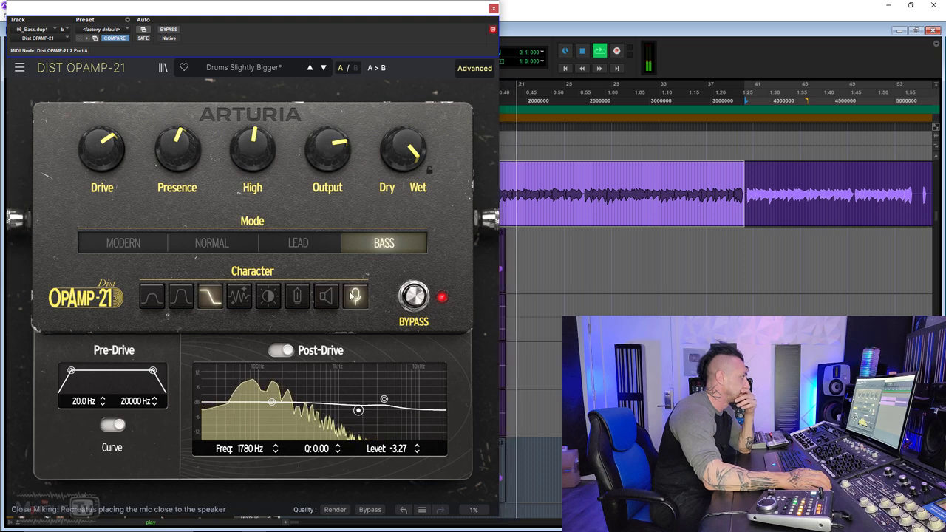
click(325, 299)
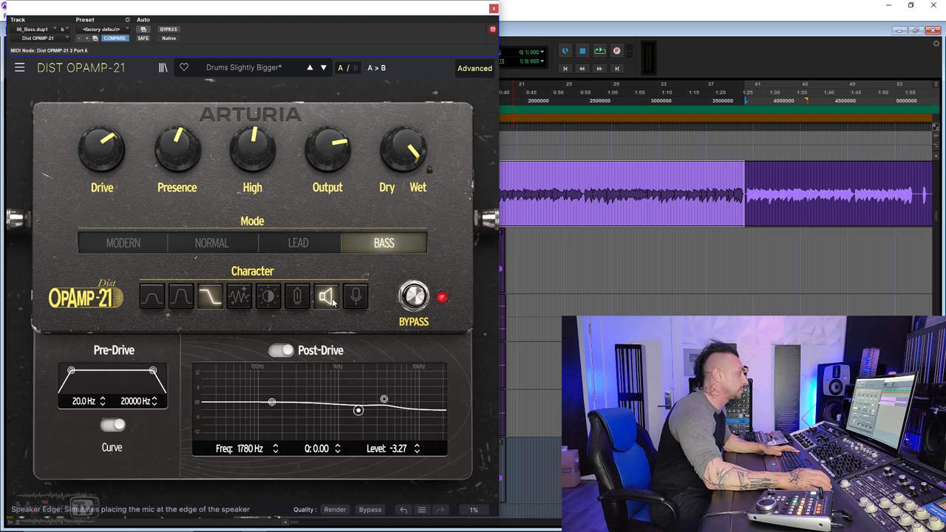
Step: Audition Normal mode on the bass with Low Drive off and Dry/Wet lowered to about the middle, and close the plugin window
click(271, 299)
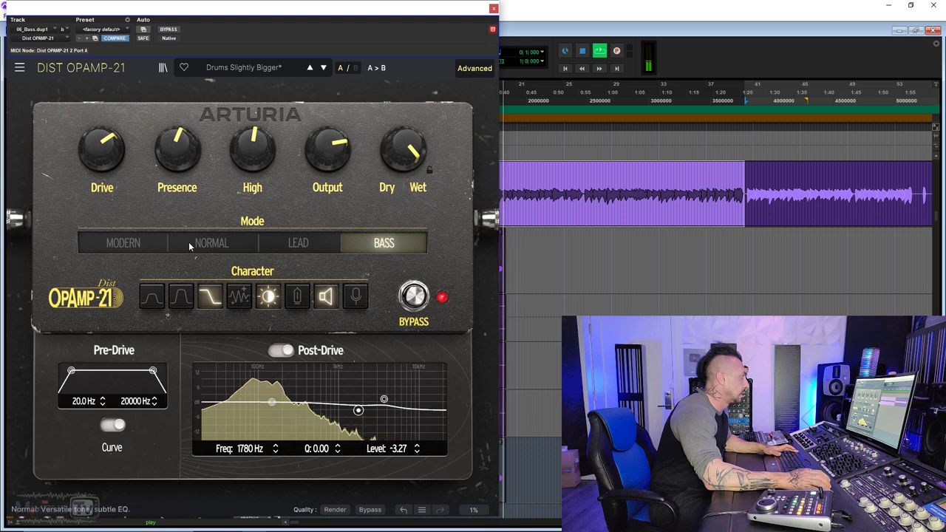
click(215, 244)
mouse_move(404, 164)
mouse_down()
mouse_move(404, 201)
mouse_move(403, 159)
mouse_move(404, 175)
mouse_up()
click(266, 300)
click(215, 298)
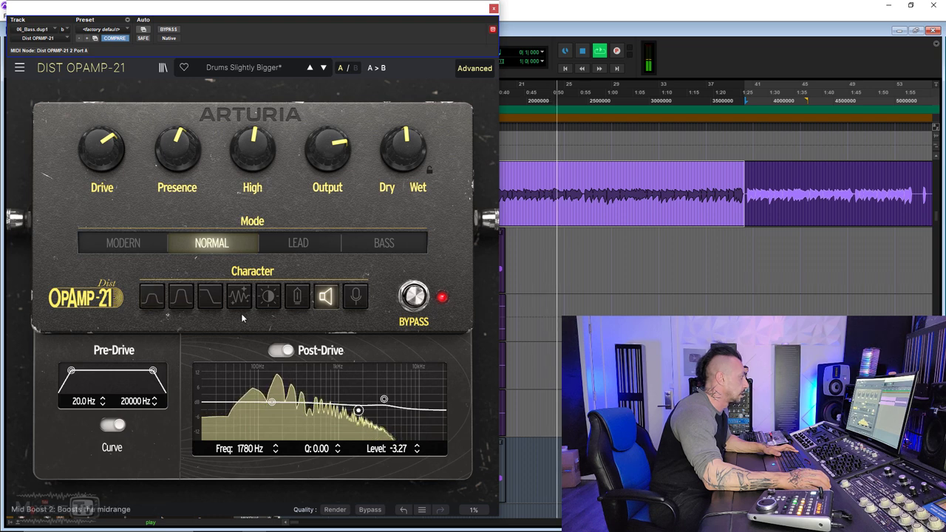
drag(405, 148, 404, 142)
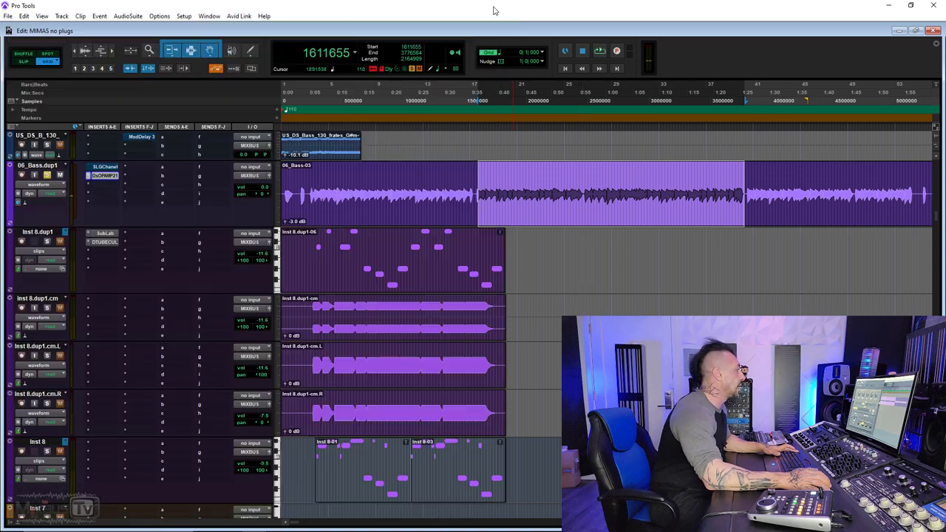
click(493, 8)
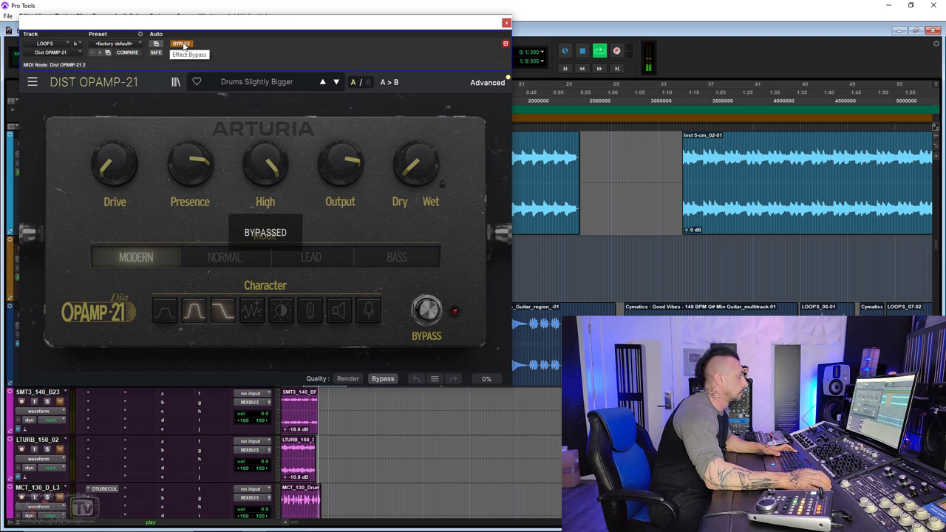
Step: Activate the distortion on the LOOPS track, lower Presence and High, and limit the advanced pre-drive band to 1768 Hz
click(182, 45)
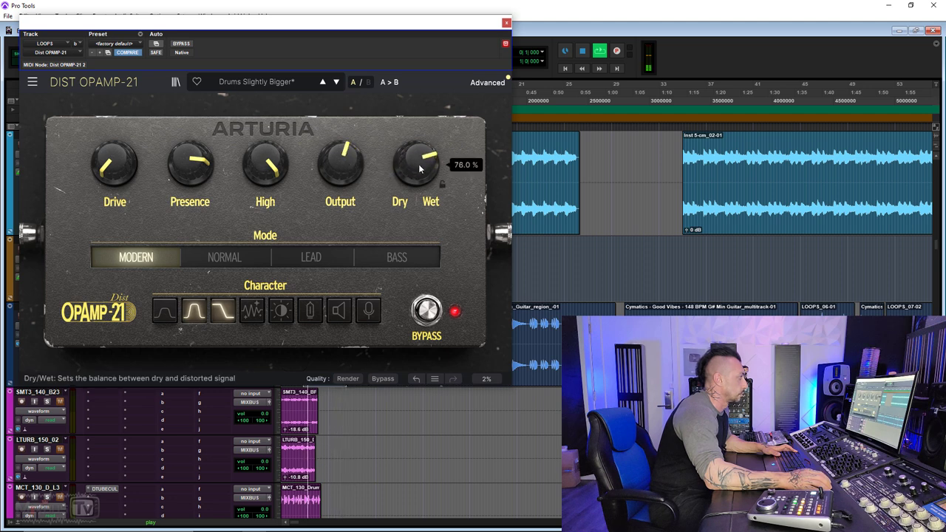
drag(265, 164, 265, 194)
drag(191, 164, 191, 190)
click(487, 82)
mouse_move(165, 385)
mouse_down()
mouse_move(135, 389)
mouse_move(147, 386)
mouse_up()
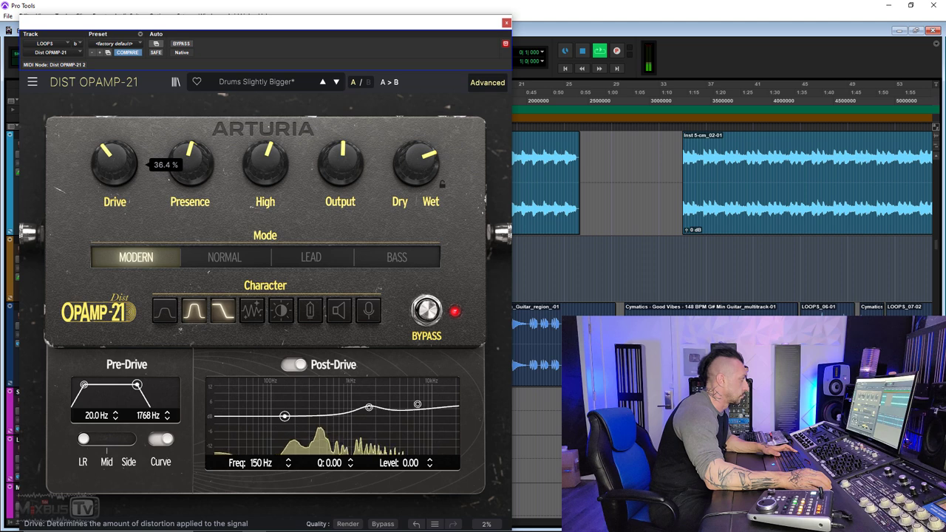
Step: Switch to Normal mode, raise Drive, Dry/Wet and Output to about -11.2 dB, and compare with the bypassed signal
drag(115, 164, 115, 177)
click(244, 259)
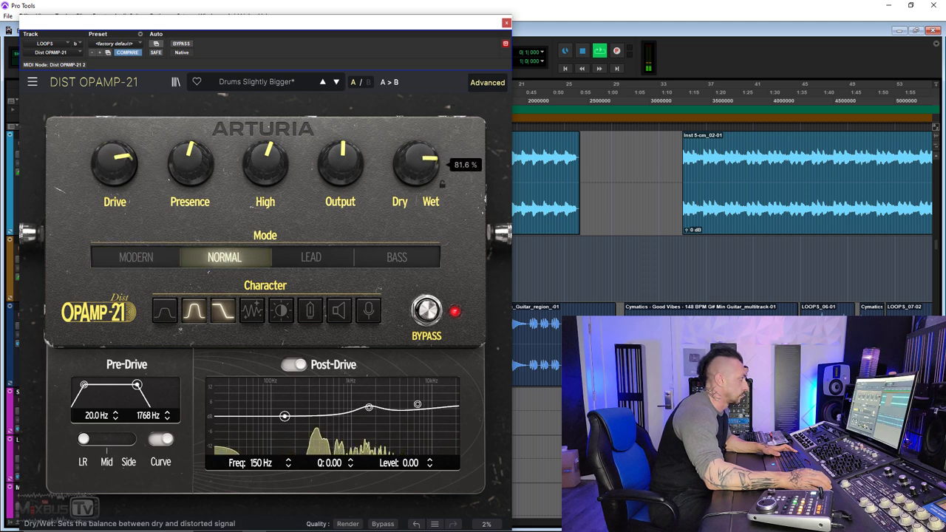
drag(416, 162, 416, 154)
drag(340, 164, 339, 160)
click(181, 44)
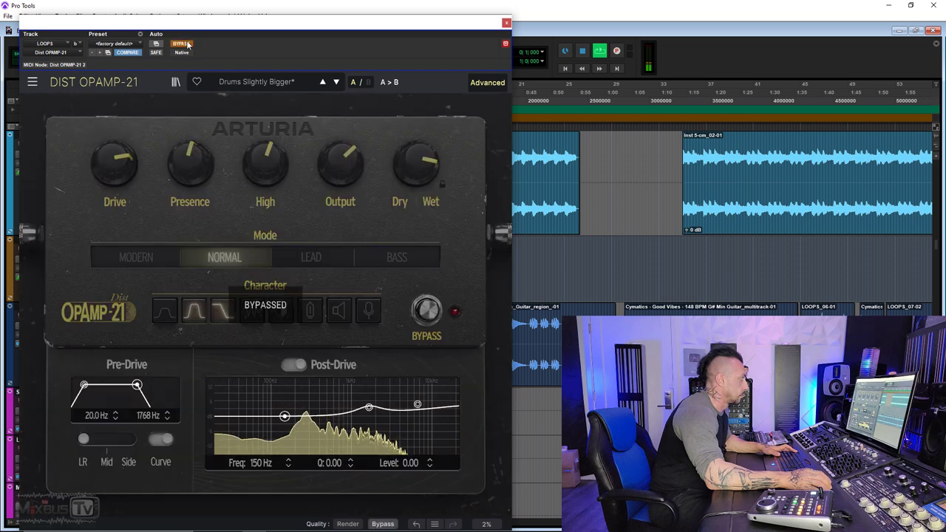
click(182, 43)
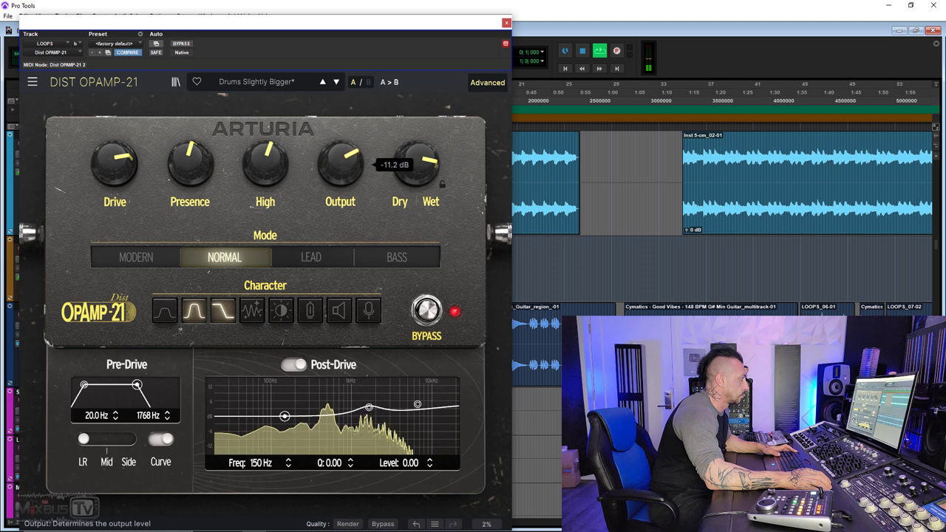
Step: Audition Lead mode with Presence raised and the pre-drive band set from 104 Hz to 20000 Hz
click(300, 265)
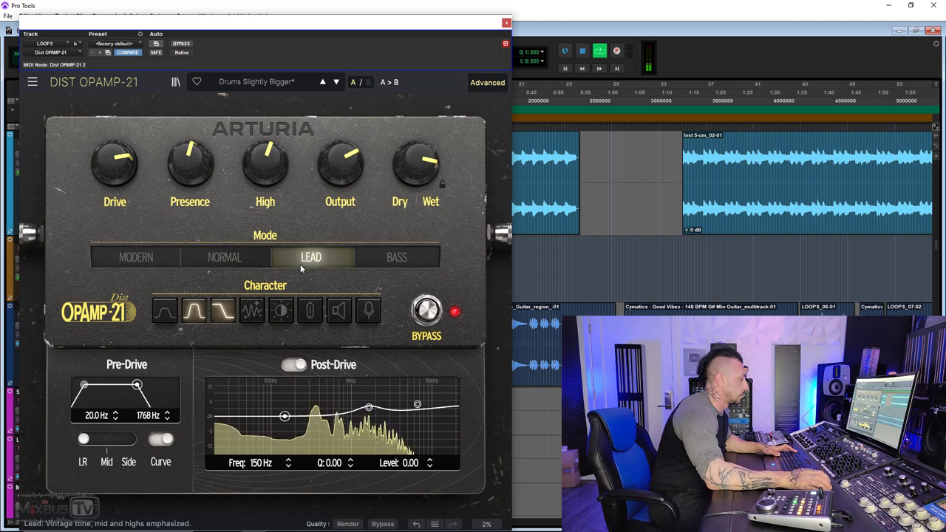
drag(190, 162, 190, 137)
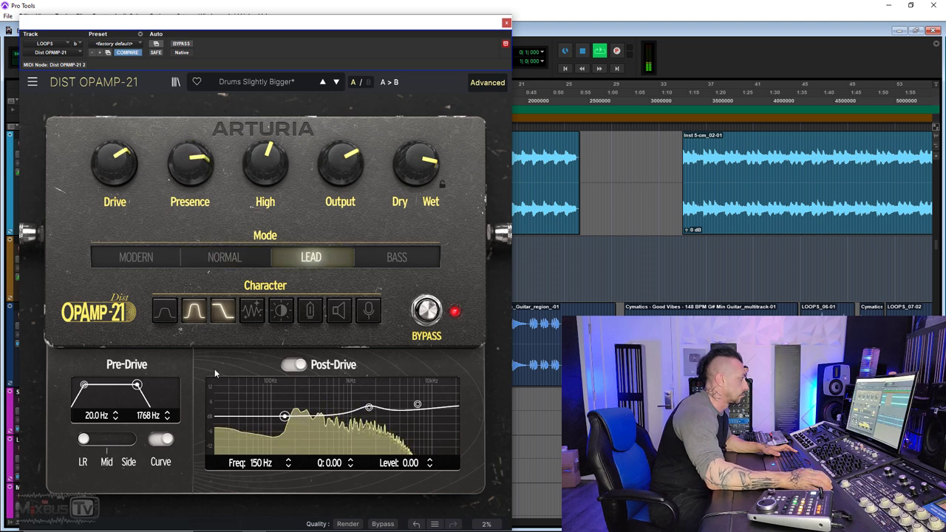
drag(82, 390, 103, 392)
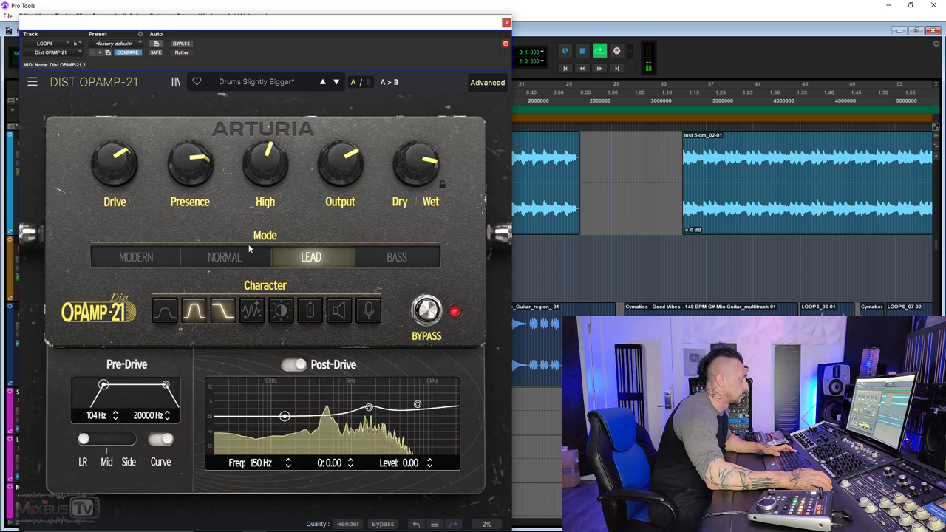
Step: Audition Bass mode with the waveform character switch on, Presence and High lowered, and Drive raised
click(392, 257)
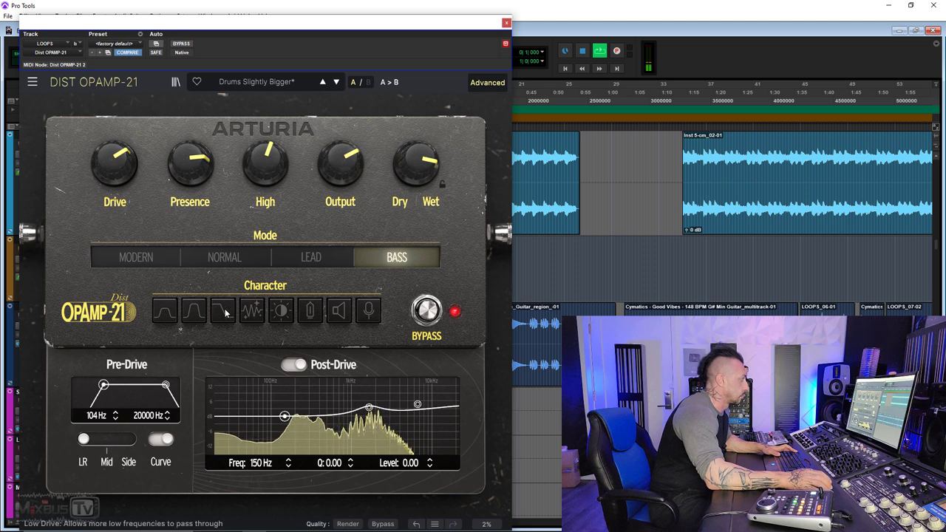
drag(116, 161, 116, 180)
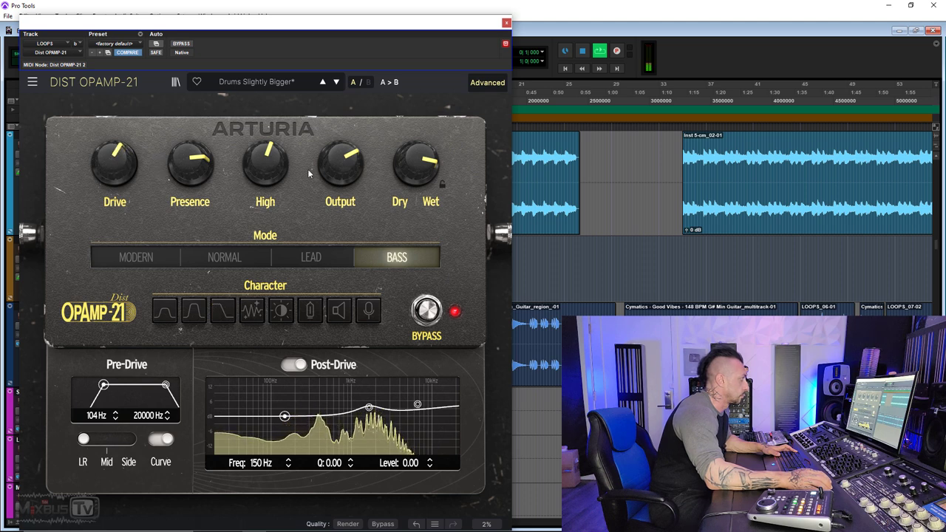
click(252, 310)
drag(269, 174, 269, 202)
drag(194, 165, 194, 196)
drag(118, 165, 118, 139)
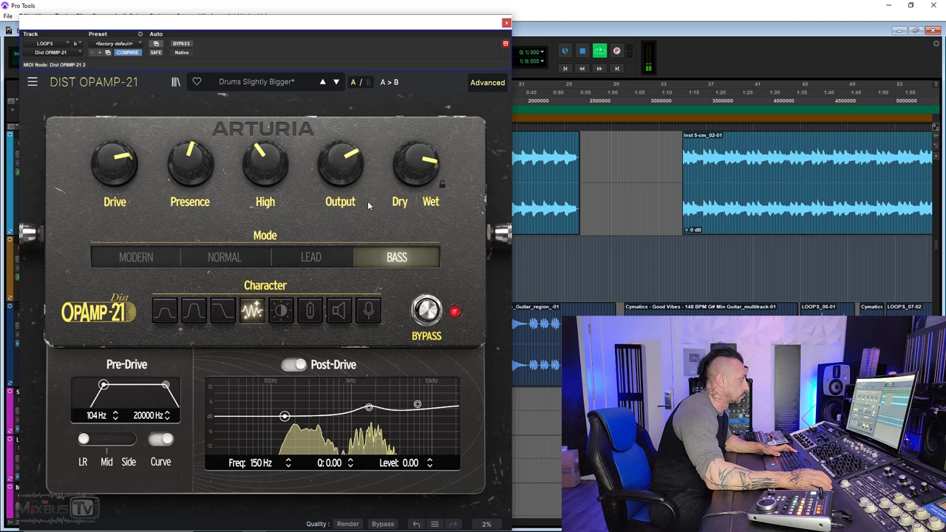
Step: Turn off the waveform character and compare Speaker Edge with Close Miking, leaving Close Miking on
click(339, 313)
click(254, 311)
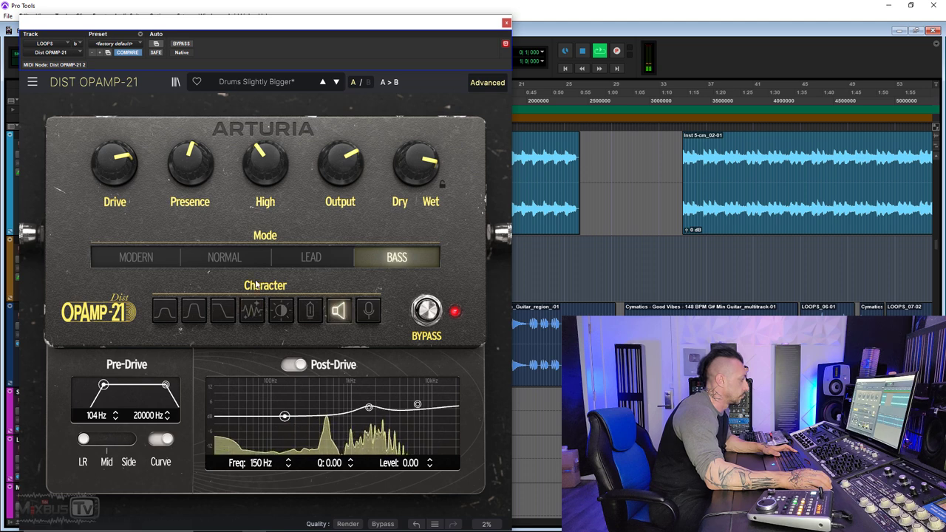
click(368, 310)
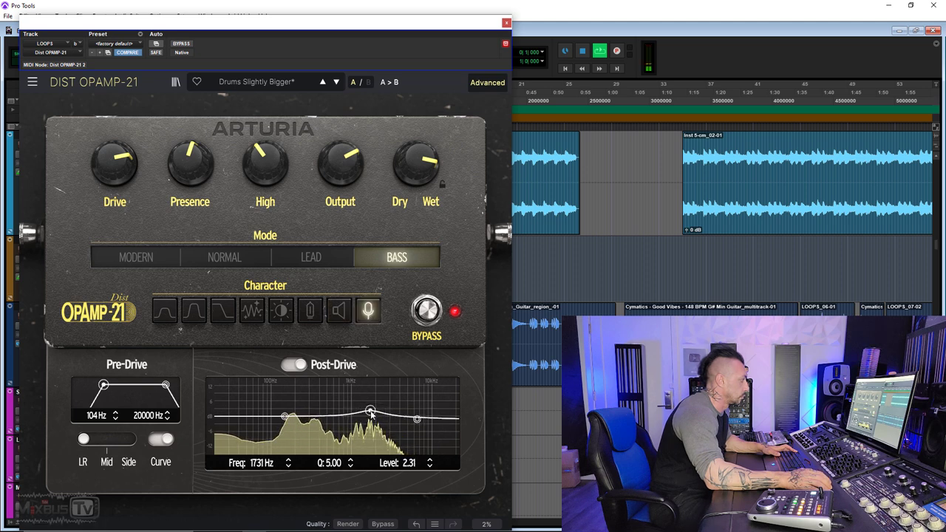
Step: Set the middle post-drive EQ band to 1.54 at 1731 Hz and Output to -5.90 dB, and compare with bypass
drag(371, 415, 371, 412)
drag(342, 162, 342, 177)
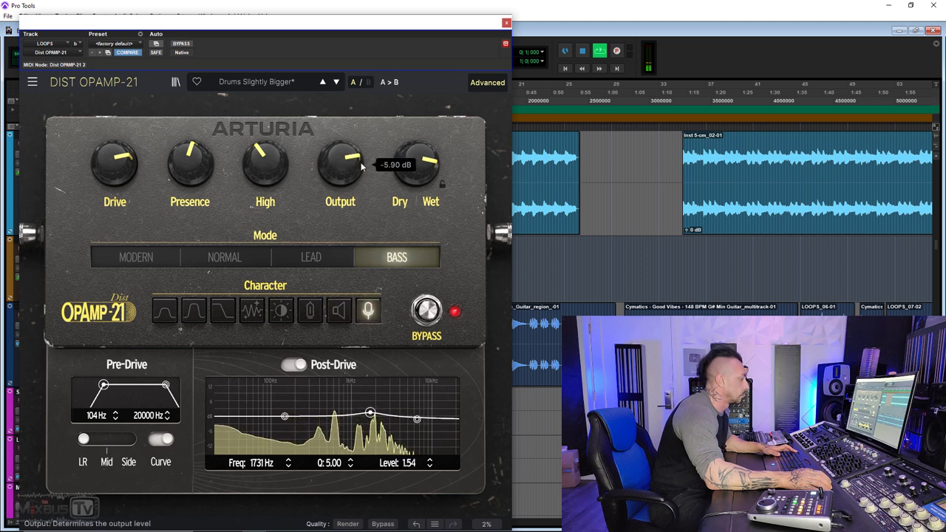
click(181, 43)
click(181, 43)
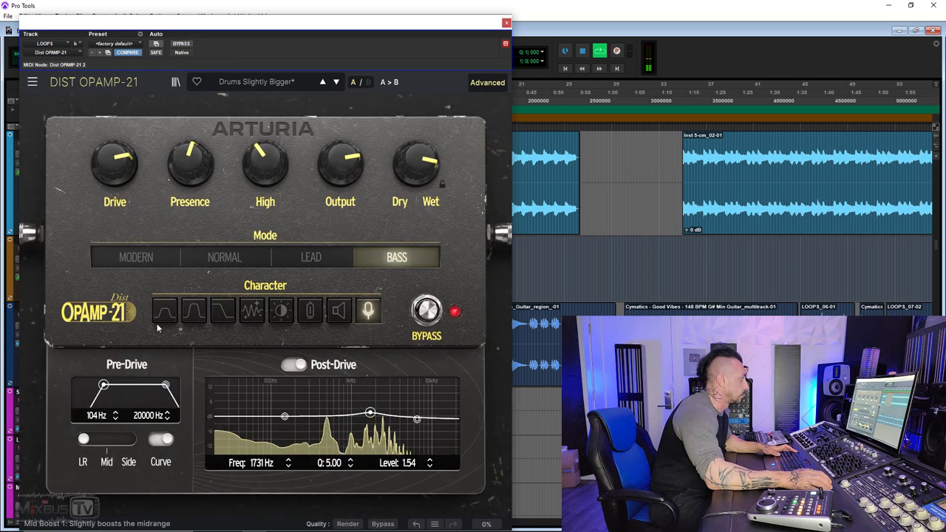
Step: Raise Drive and flatten the post-drive EQ, placing the high band at 0.385 and 6419 Hz
drag(114, 164, 115, 156)
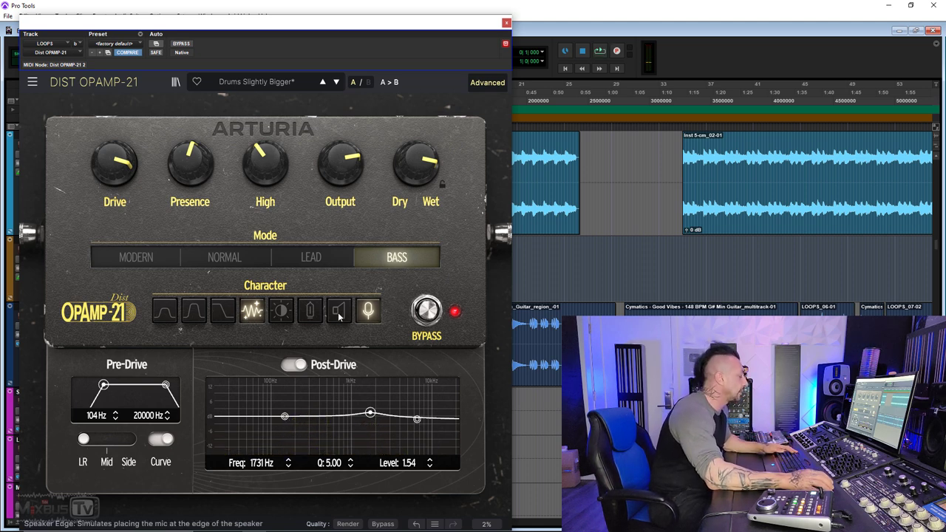
drag(372, 414, 418, 417)
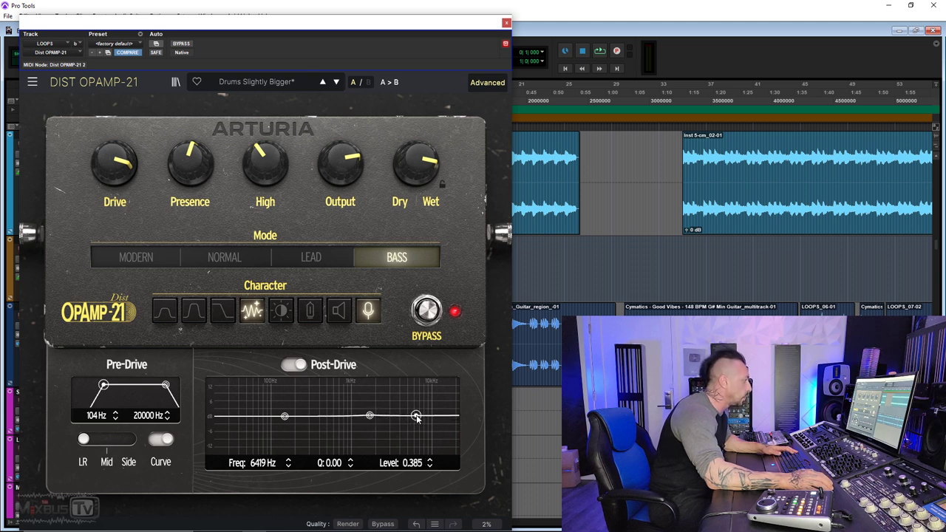
Step: Select the guitar region on the LOOPS track for looped playback, lower Drive, and audition it with the distortion bypassed
click(539, 354)
key(space)
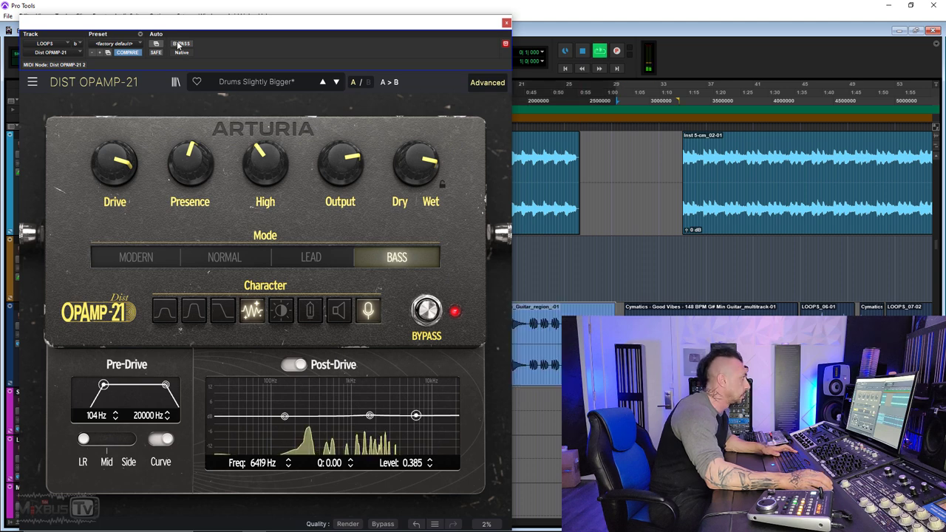
click(181, 43)
drag(115, 163, 115, 233)
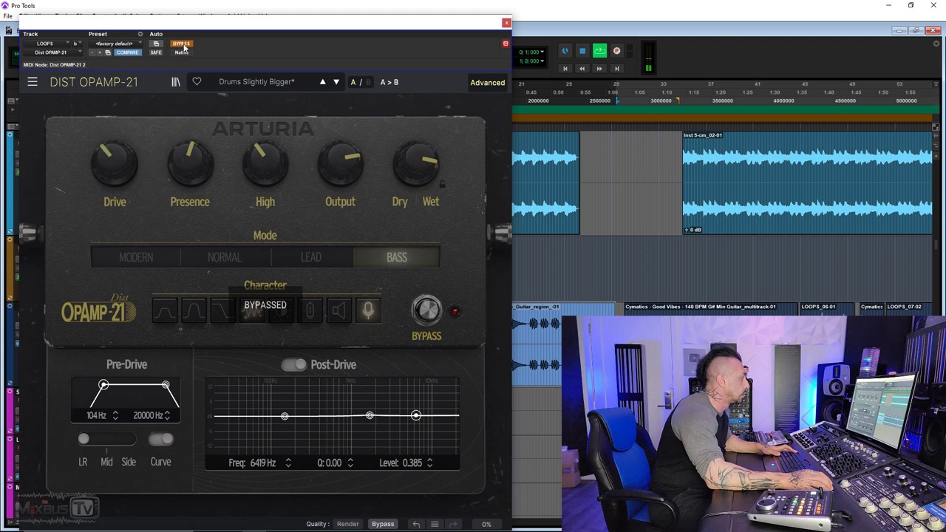
key(space)
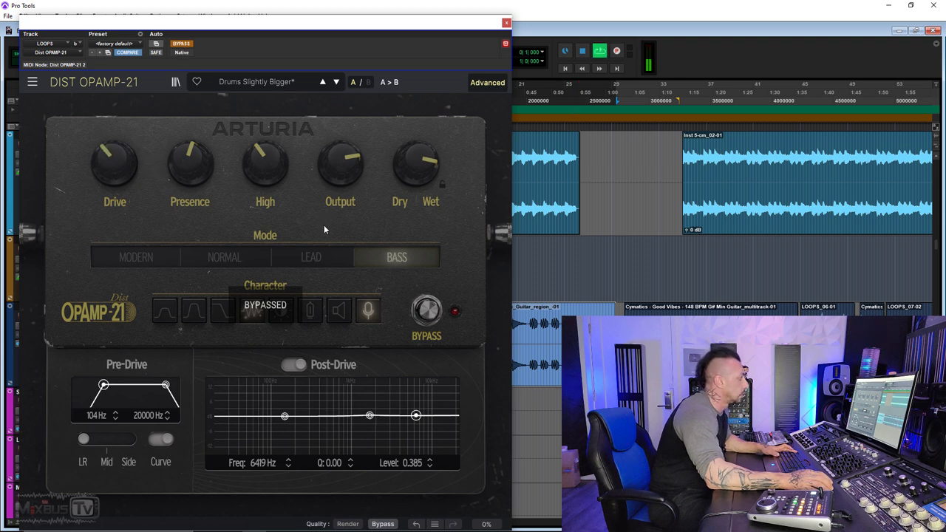
Step: Take the distortion out of bypass in Normal mode, lower Output slightly, and raise Drive, Presence and High to 83.2%
click(202, 255)
click(181, 44)
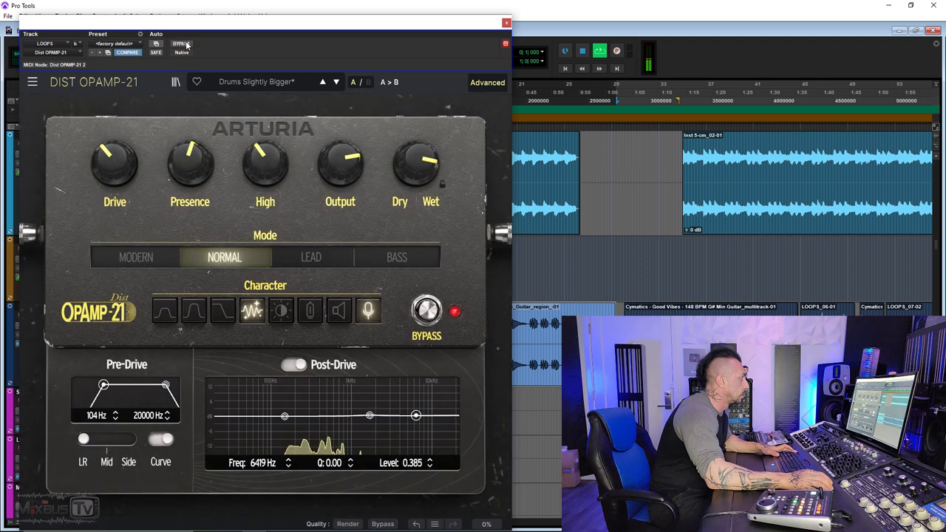
mouse_move(405, 166)
drag(339, 164, 340, 172)
drag(114, 164, 113, 187)
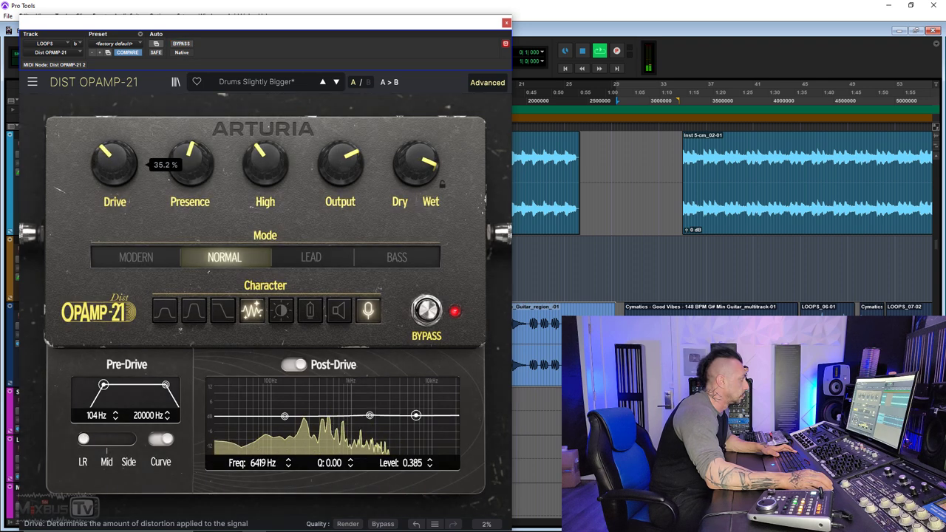
drag(190, 166, 190, 152)
drag(243, 183, 251, 180)
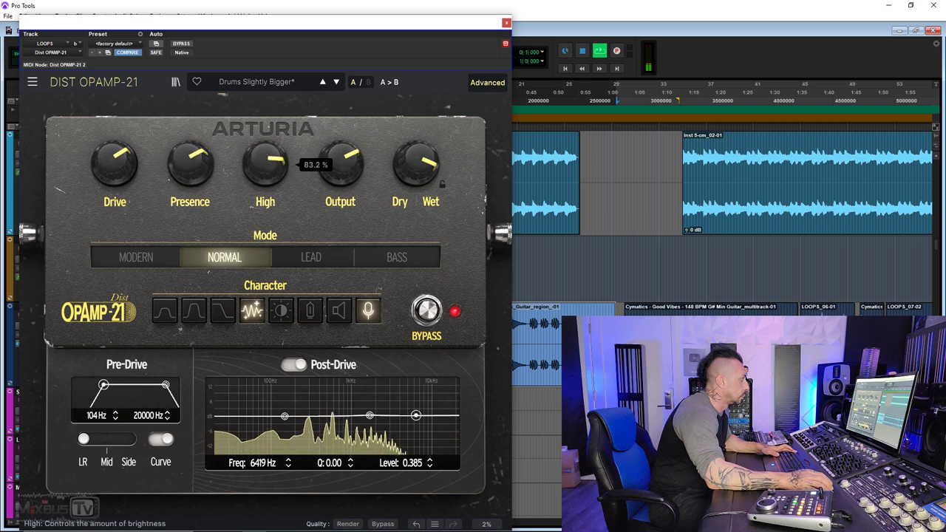
Step: Enable Mid Boost 2, widen the pre-drive band to 32.3 Hz, boost the middle post-drive band 3.85 at 1883 Hz, and switch to Speaker Edge
click(194, 310)
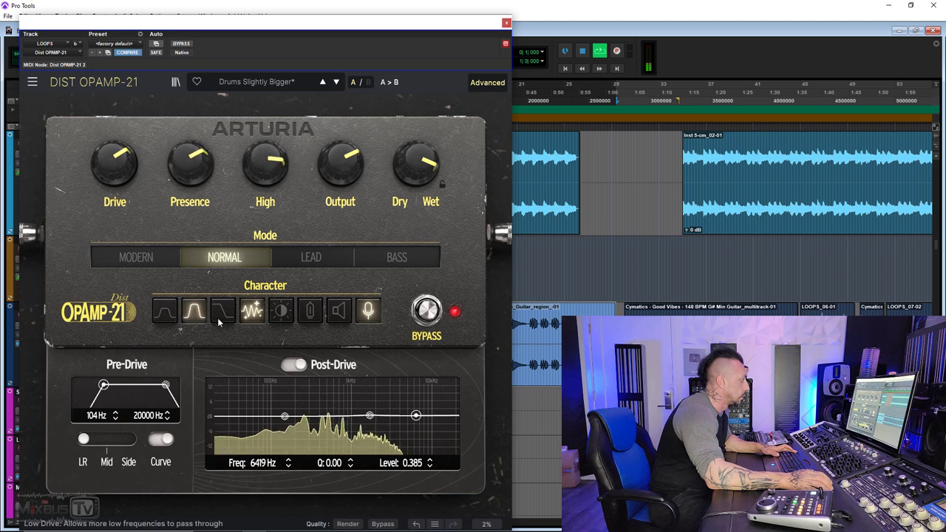
drag(104, 384, 90, 385)
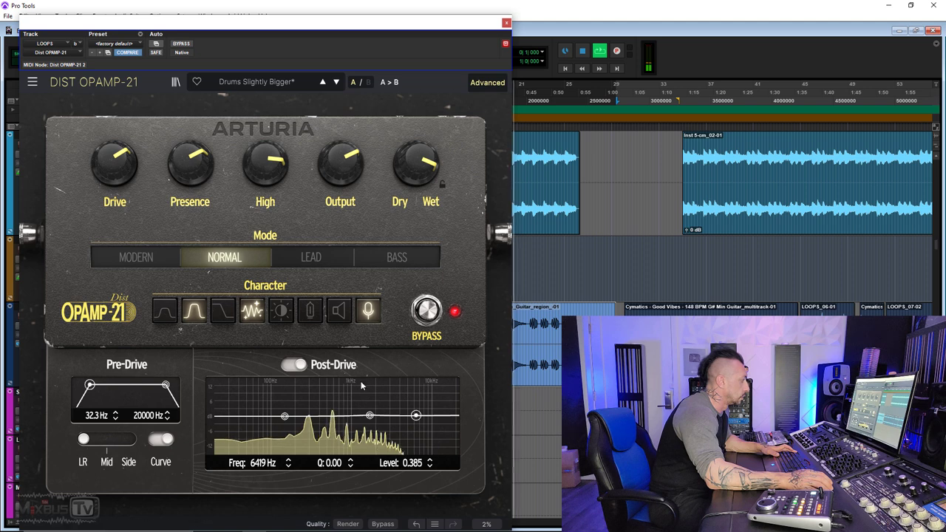
mouse_move(371, 417)
mouse_down()
mouse_move(370, 399)
mouse_move(416, 397)
mouse_move(373, 407)
mouse_up()
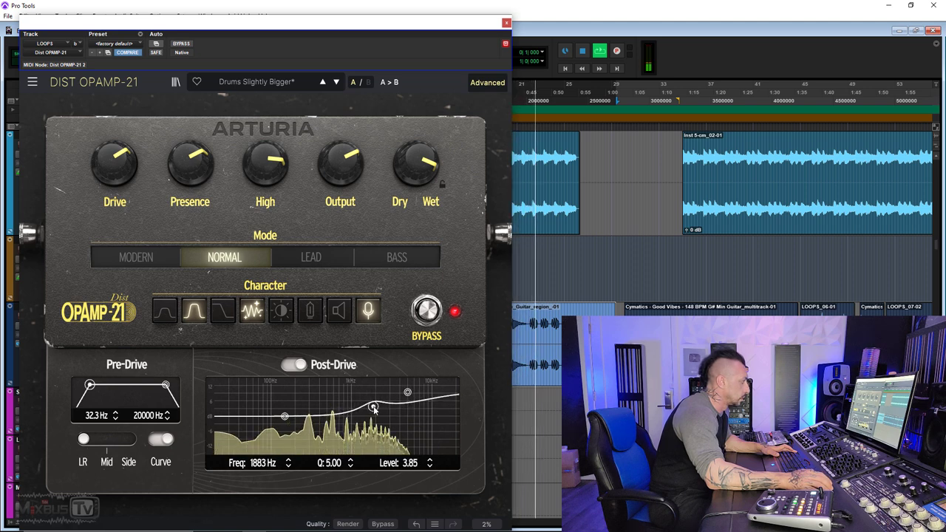
click(358, 314)
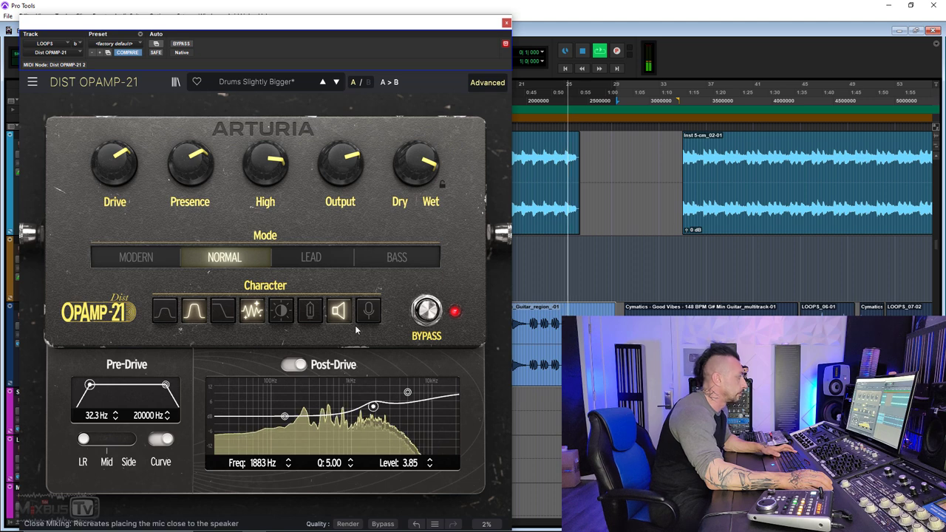
Step: Audition Close Miking on the guitar loop, then enable Vintage Tubes with Speaker Edge on and Close Miking off
key(space)
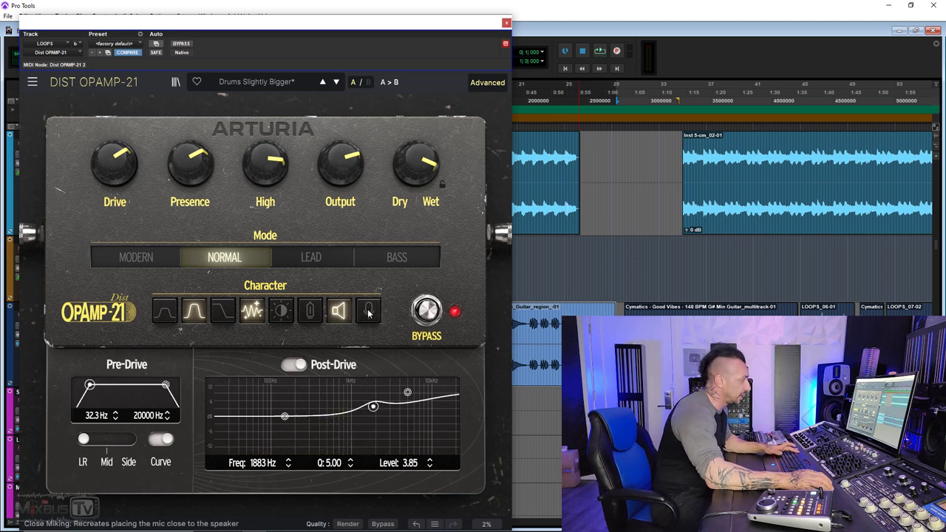
key(space)
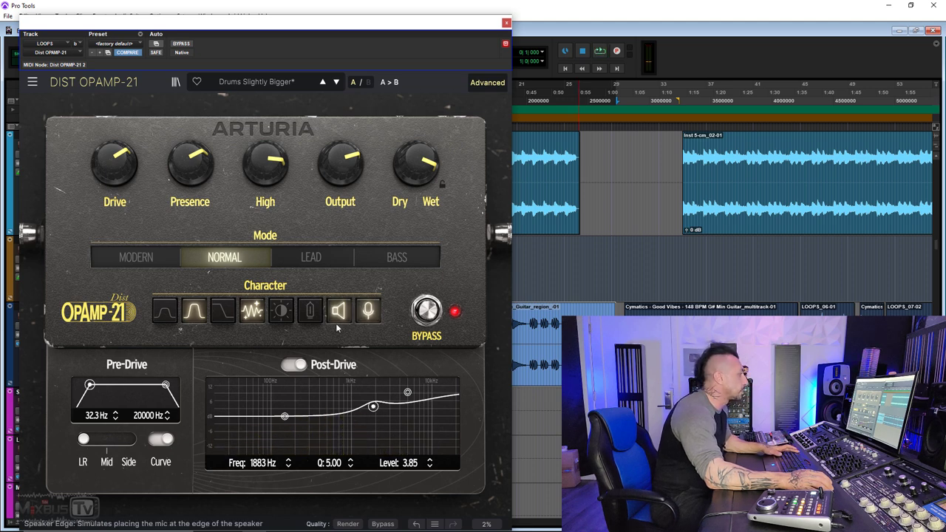
key(space)
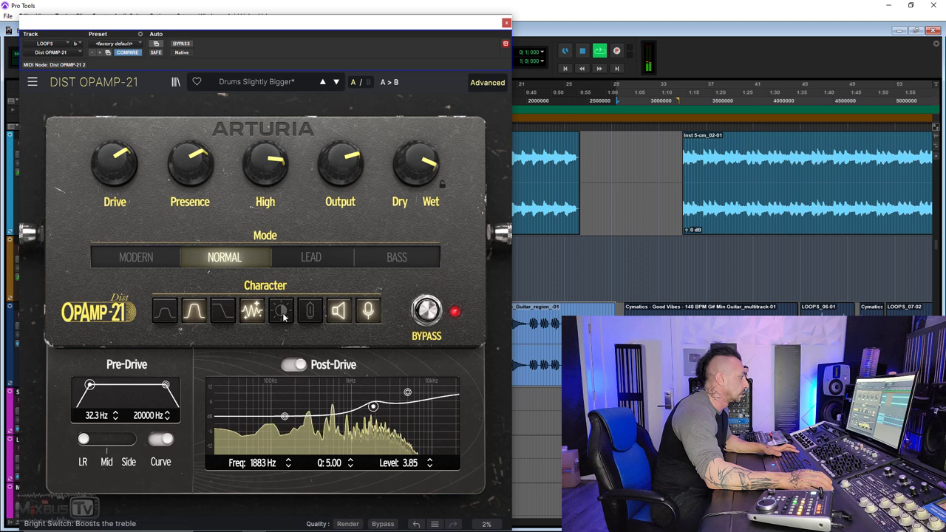
click(310, 318)
click(340, 317)
click(366, 319)
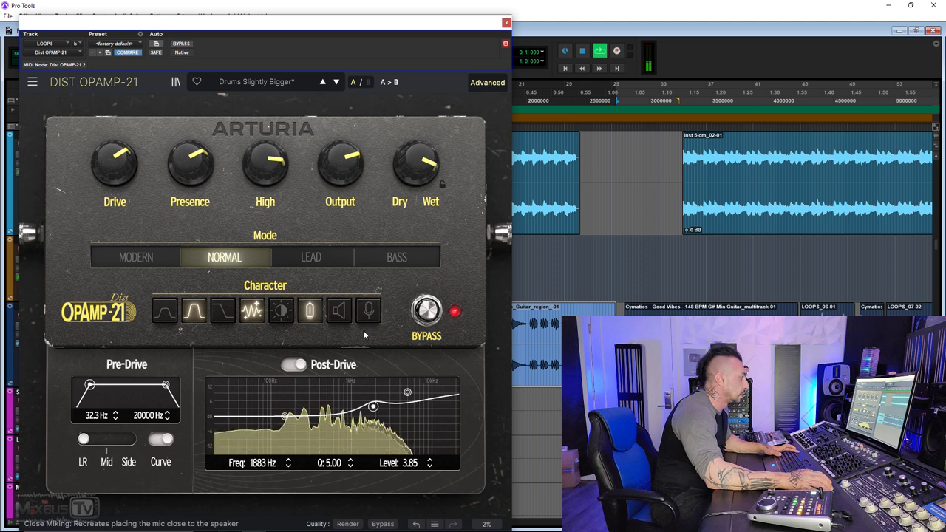
click(345, 315)
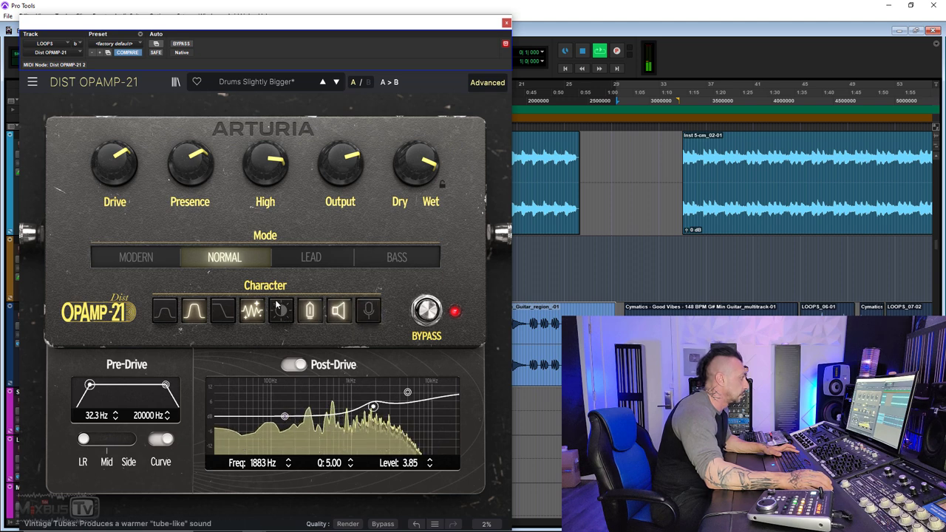
Step: Lower High, raise Drive to 85.6%, and audition the guitar through the Lead, Modern and Normal modes
drag(262, 168, 262, 185)
drag(122, 166, 121, 142)
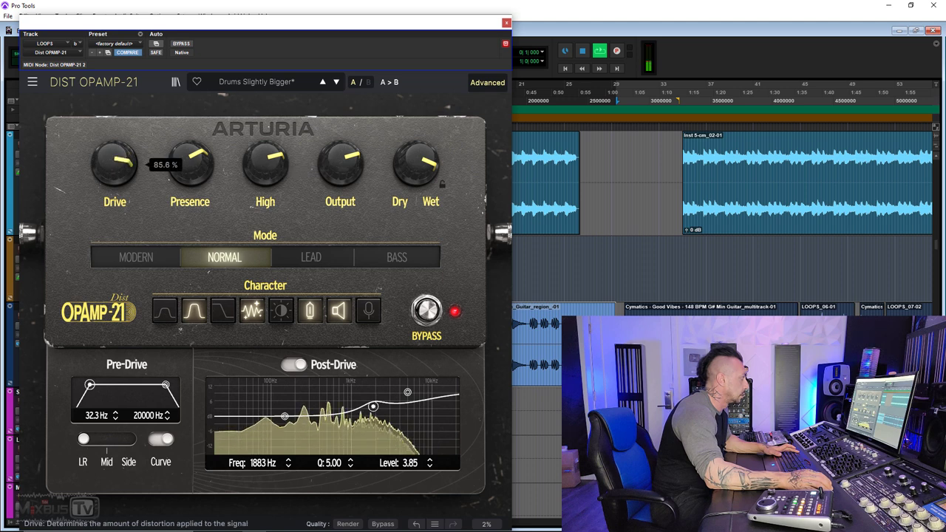
click(299, 260)
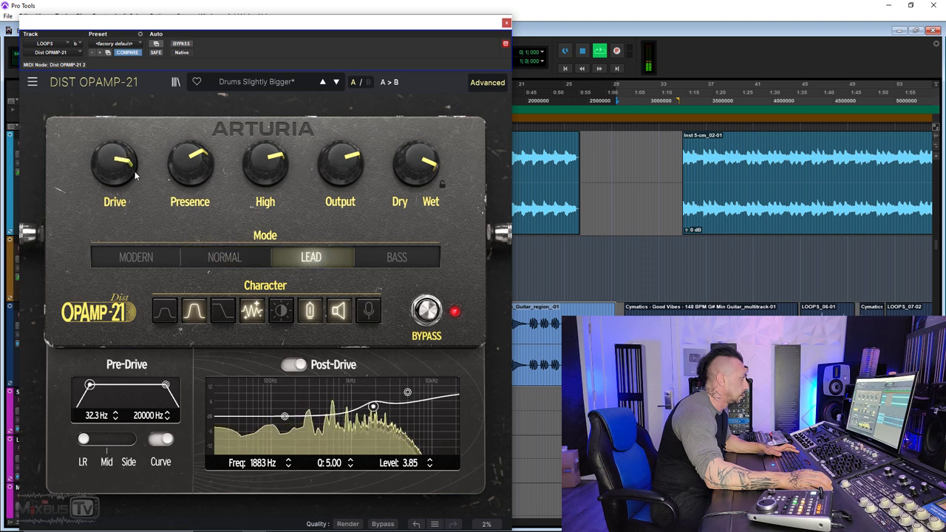
click(148, 258)
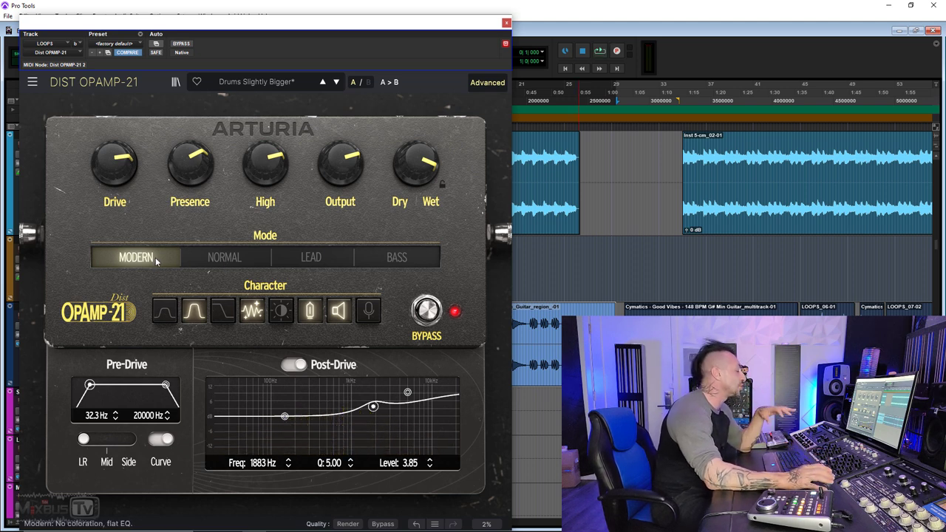
click(241, 258)
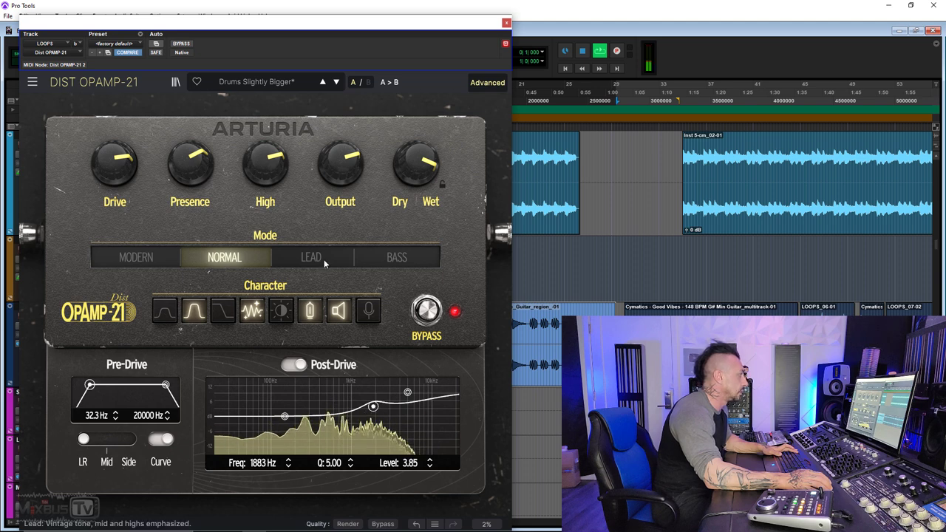
click(324, 260)
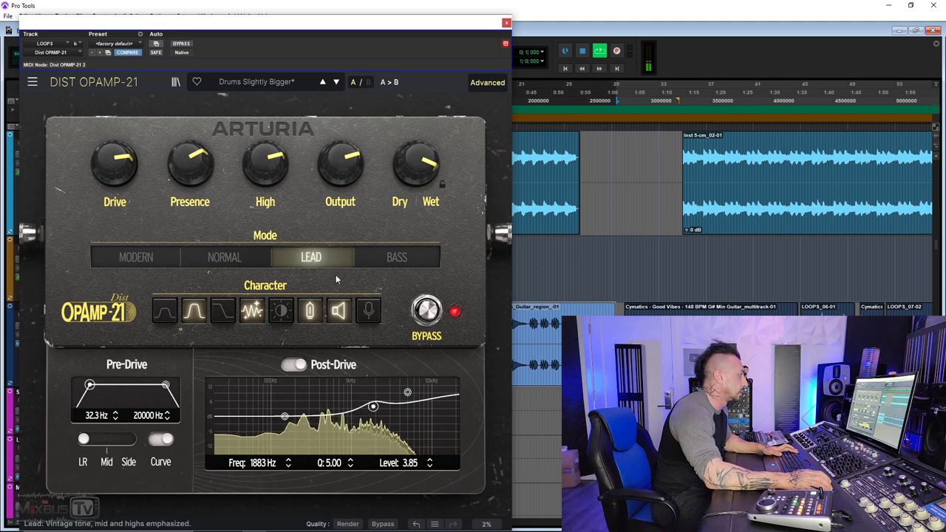
Step: Switch the guitar distortion to Bass mode, turn off the waveform character and set Drive to 88.4%
click(396, 258)
mouse_move(124, 190)
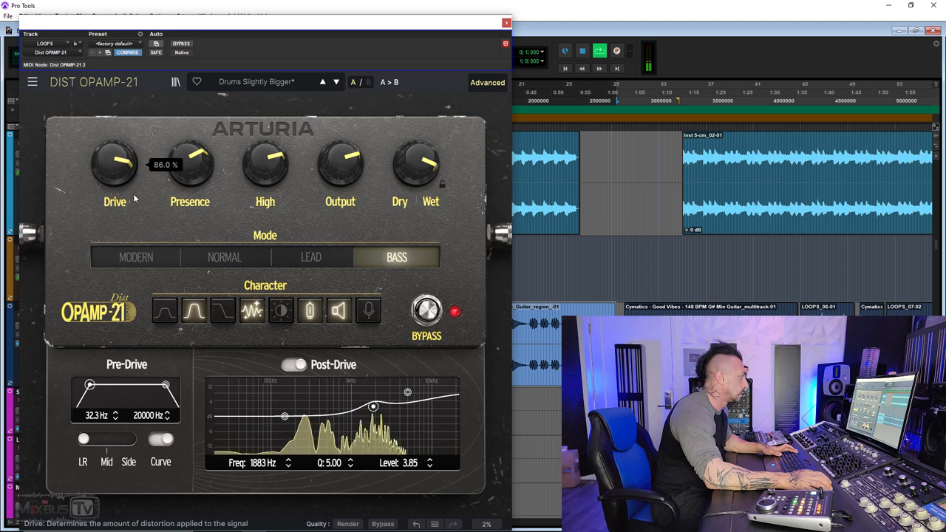
click(252, 313)
drag(118, 172, 119, 168)
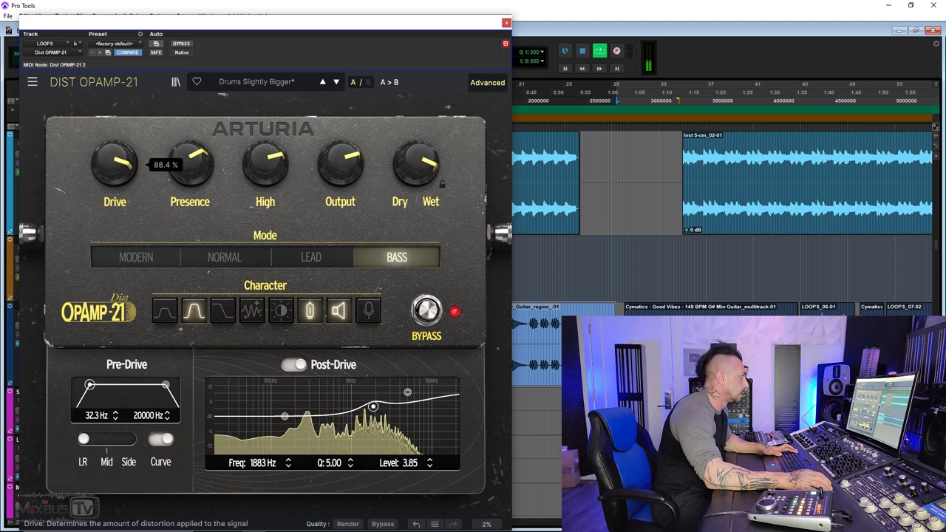
mouse_move(427, 170)
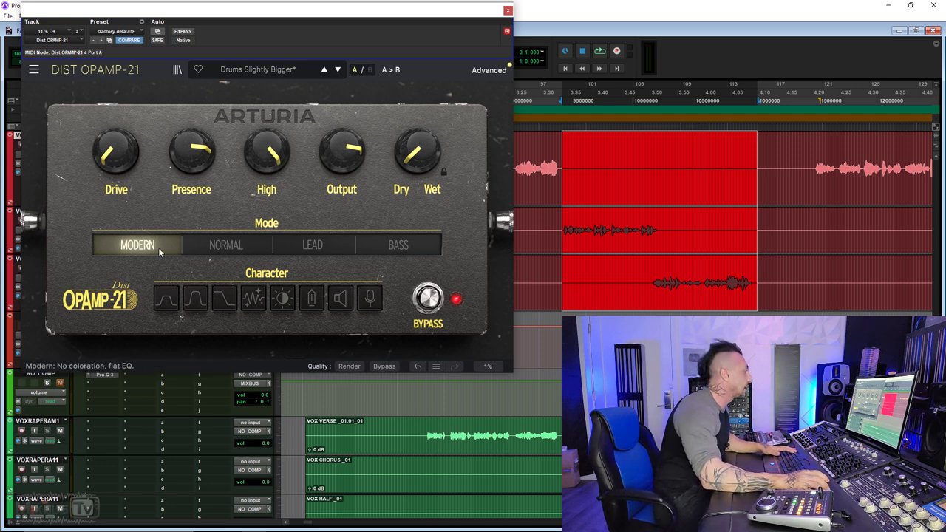
Step: Try Normal mode on the 1176 D+ track's distortion, show its advanced EQ and set the high post-drive band to -0.192 at 7084 Hz
click(216, 246)
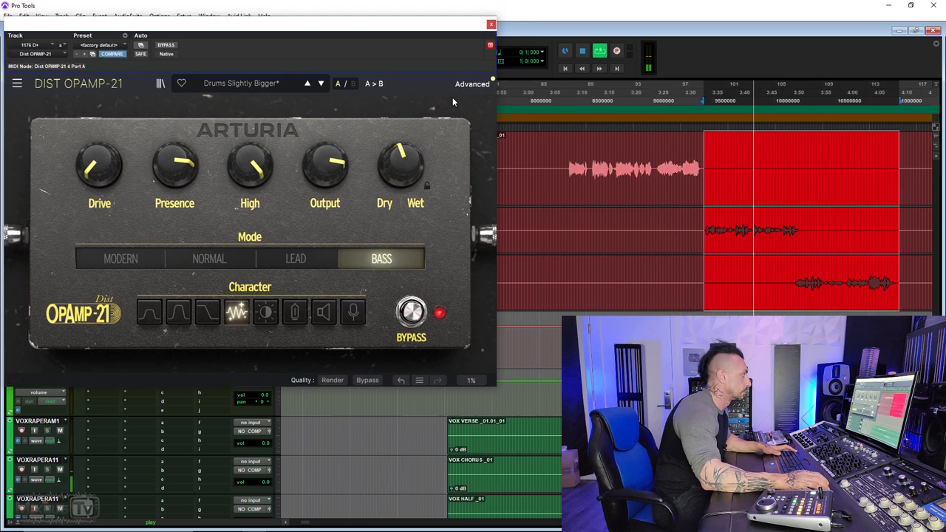
click(466, 83)
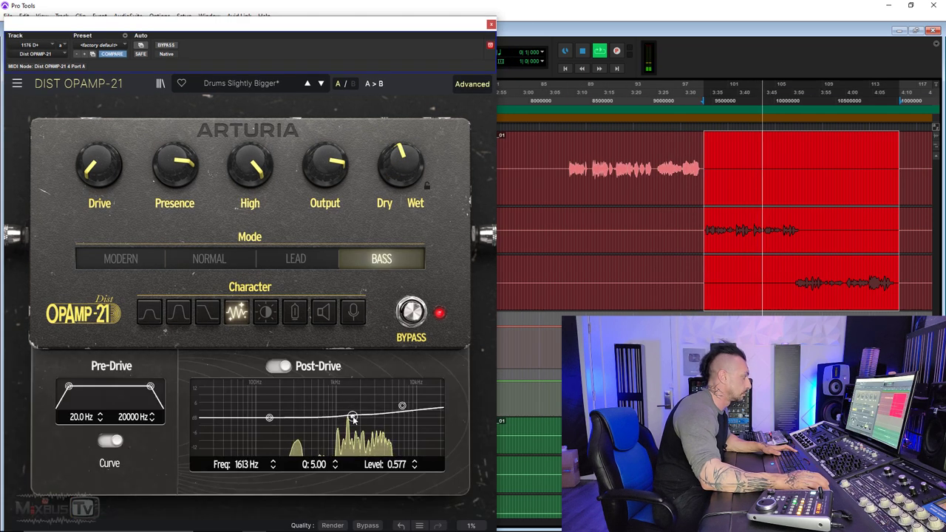
drag(403, 409, 404, 417)
Step: Audition Lead mode on the vocal, then use Normal mode with Drive at 80.8% and a lower Dry/Wet mix
click(296, 259)
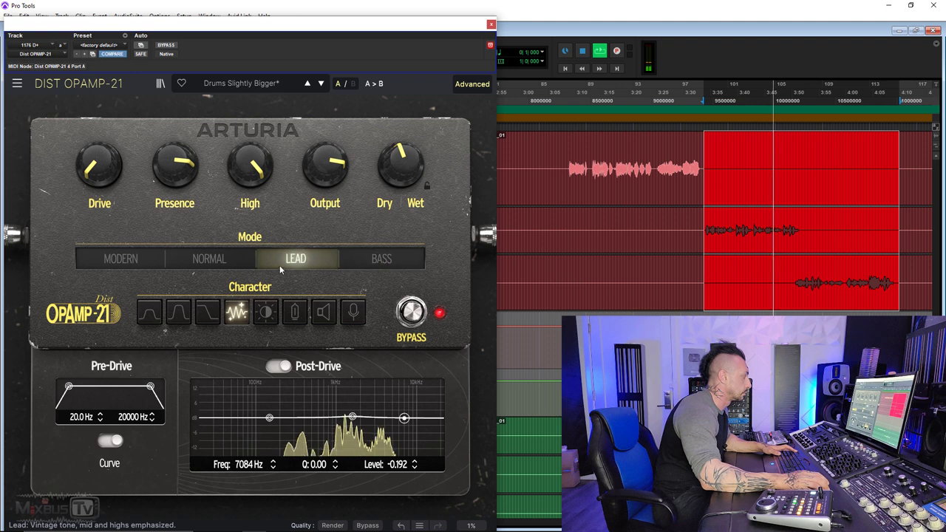
click(209, 259)
drag(99, 167, 99, 142)
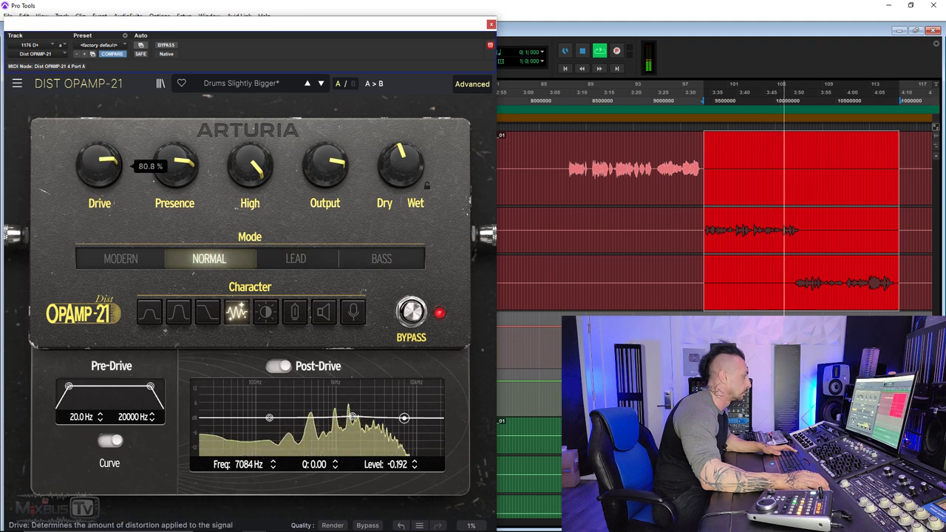
drag(400, 159, 400, 173)
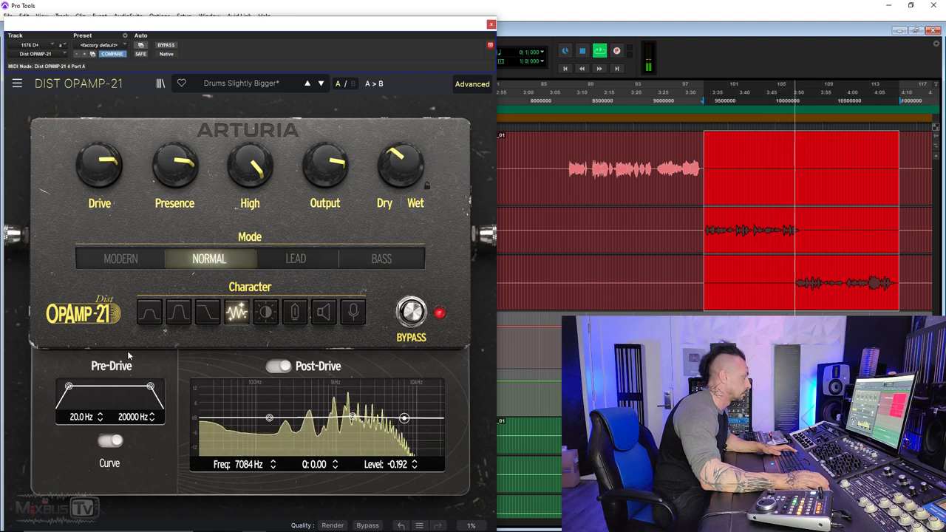
Step: Set the pre-drive low cut to 211 Hz, reduce Presence, and lower High to 59.6%
drag(69, 387, 96, 386)
mouse_move(102, 167)
drag(178, 163, 185, 179)
drag(250, 164, 249, 182)
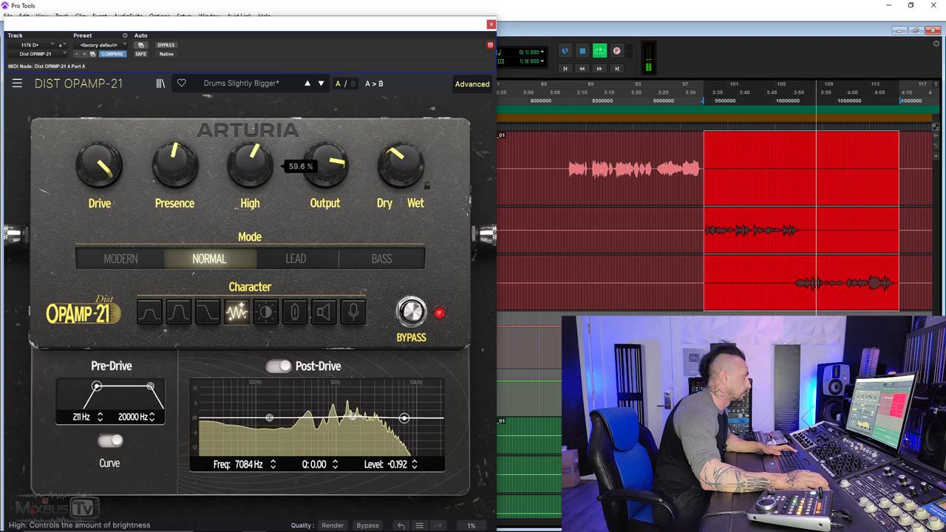
Step: Switch the vocal distortion to Lead mode, lower Drive to 77.6% and set Dry/Wet to 44.0%
click(305, 258)
drag(100, 164, 100, 177)
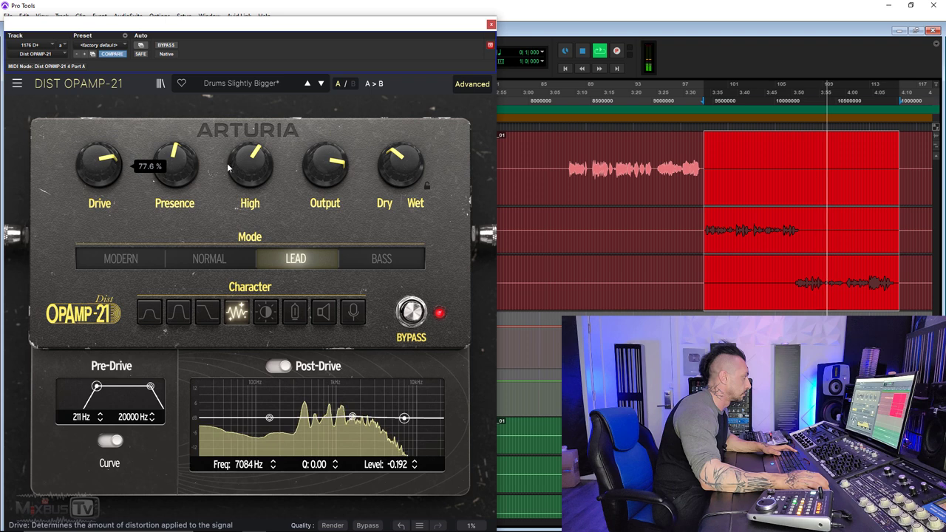
mouse_move(400, 164)
drag(399, 164, 400, 151)
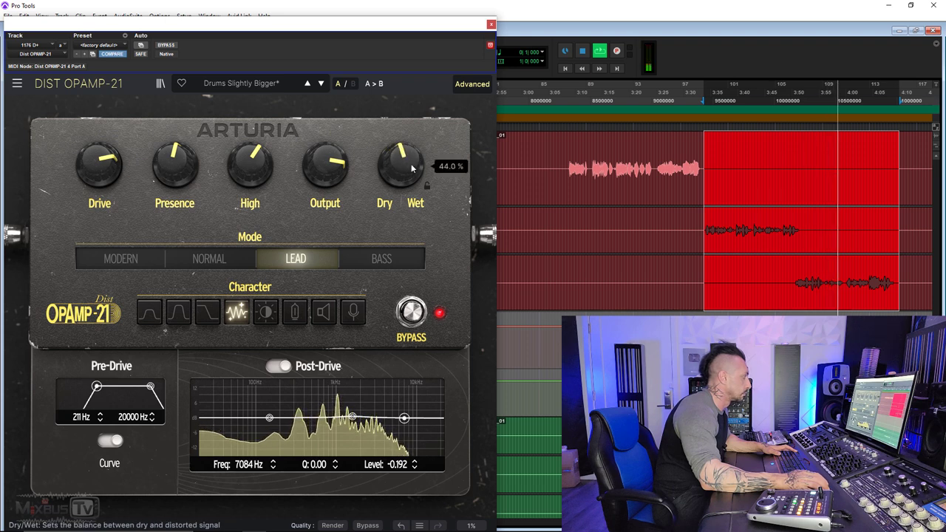
Step: Select Bass mode with Close Miking enabled and raise Dry/Wet to 100%
click(382, 258)
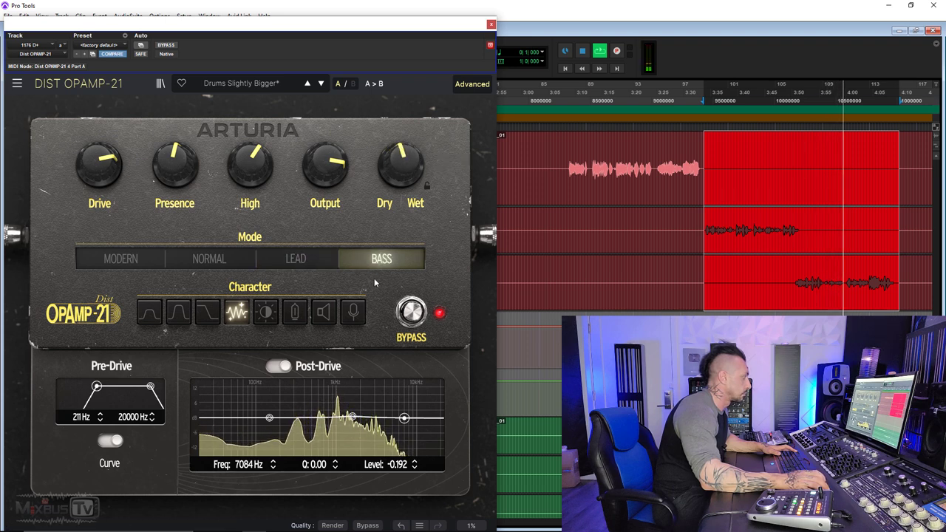
click(354, 320)
drag(400, 166, 400, 96)
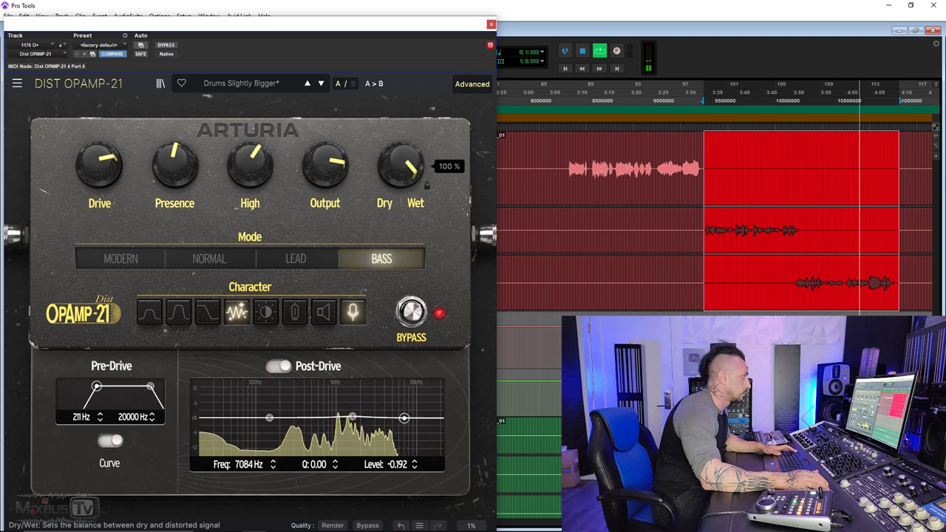
Step: Audition Speaker Edge and Close Miking, leave only Vintage Tubes added, and cut the low post-drive band to -15.0 at 96.3 Hz
click(323, 312)
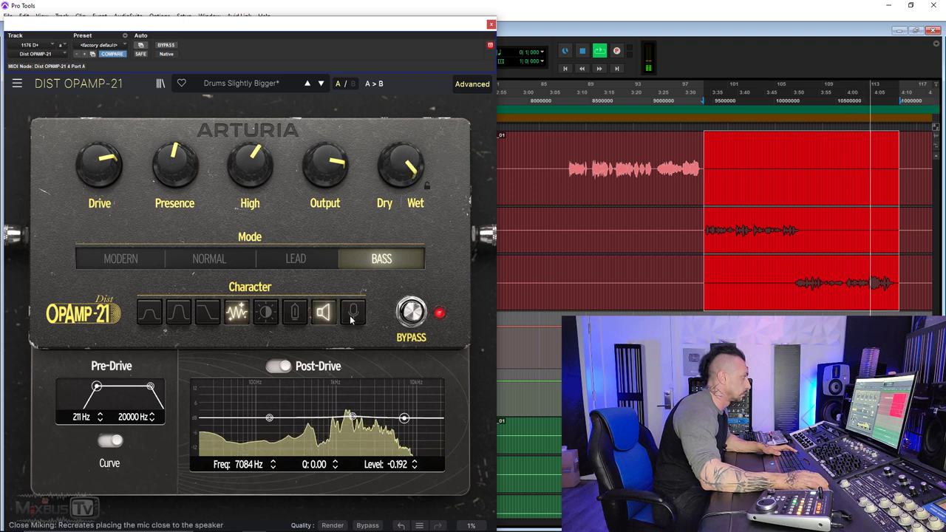
click(294, 311)
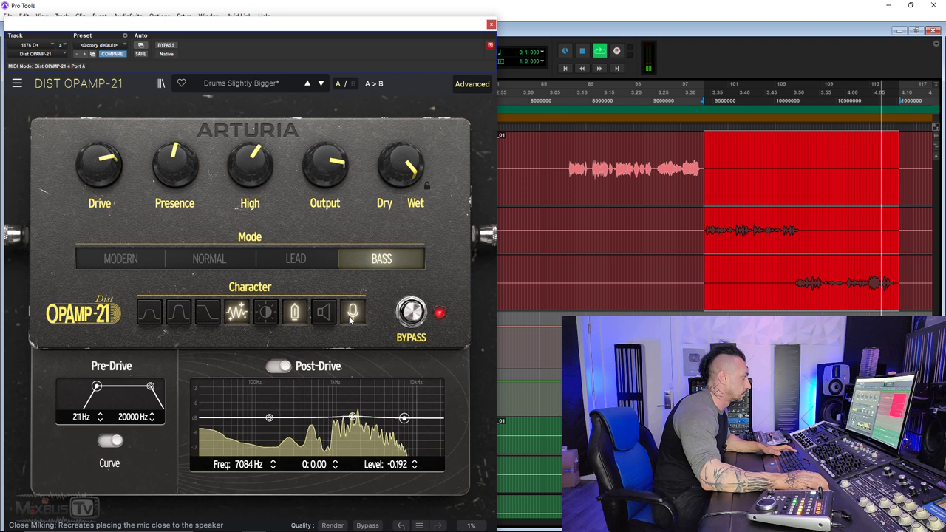
drag(269, 419, 253, 472)
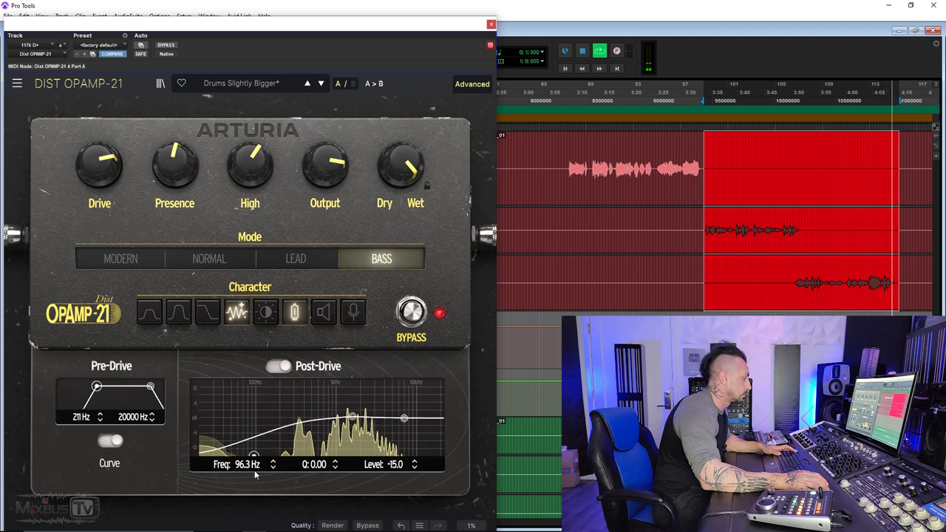
Step: Lower Dry/Wet to 37.2% and compare the vocal with the distortion bypassed and active
drag(400, 166, 401, 258)
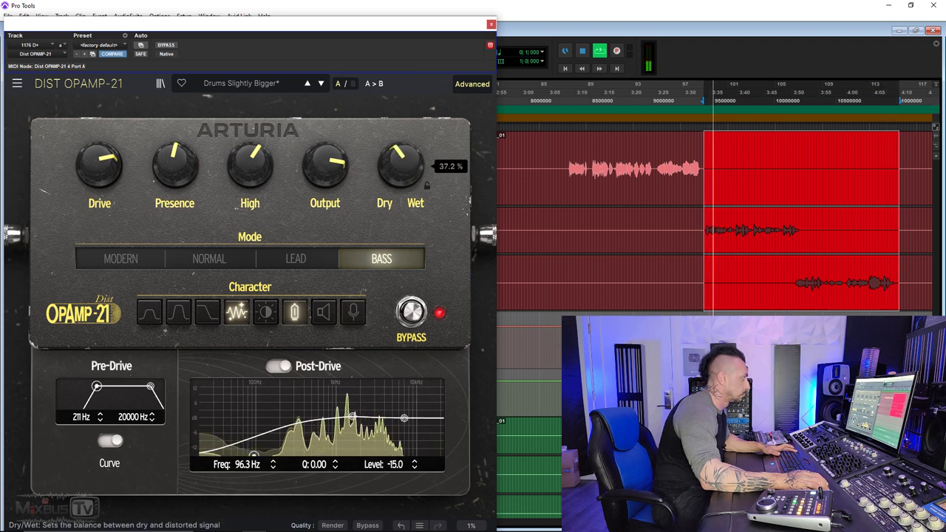
click(166, 45)
click(166, 45)
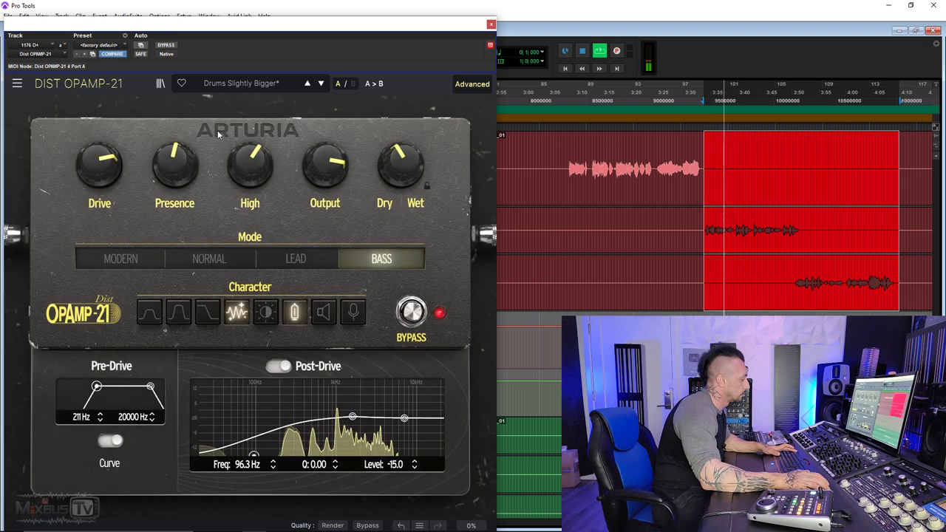
Step: Set Presence to 51.5%, switch to Normal mode with more Drive and a higher Dry/Wet mix, and stop playback
drag(99, 162, 99, 181)
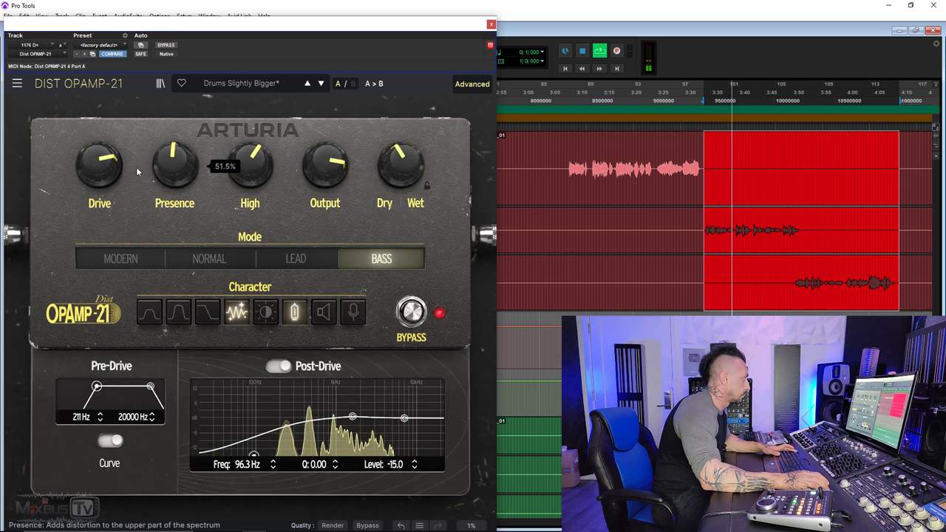
click(210, 259)
drag(403, 164, 436, 157)
key(space)
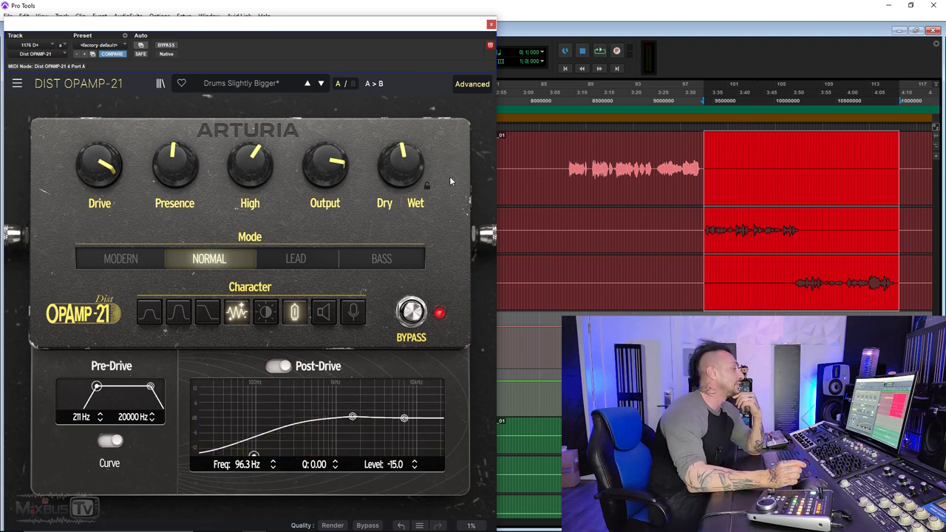